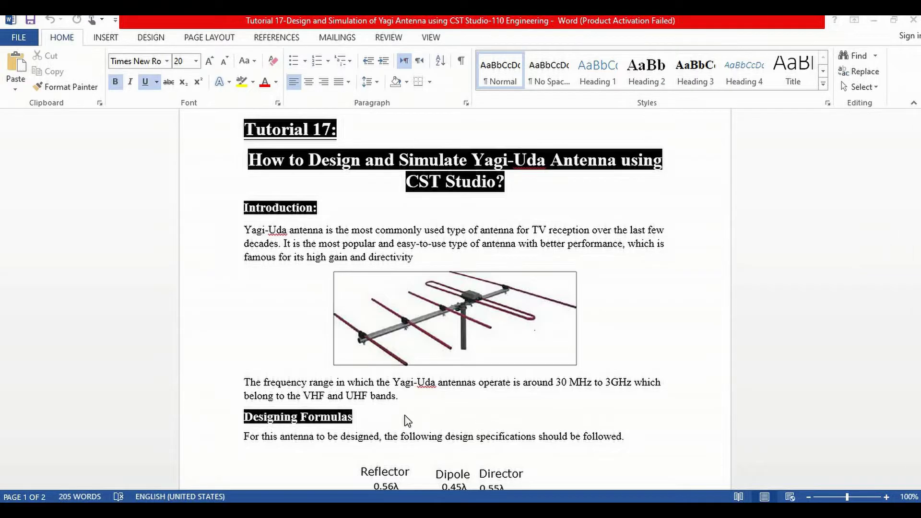
Read through the antenna design formulas and element spacing diagram down to the Design Parameters Calculation section.
click(372, 417)
scroll(356, 189, down, 9)
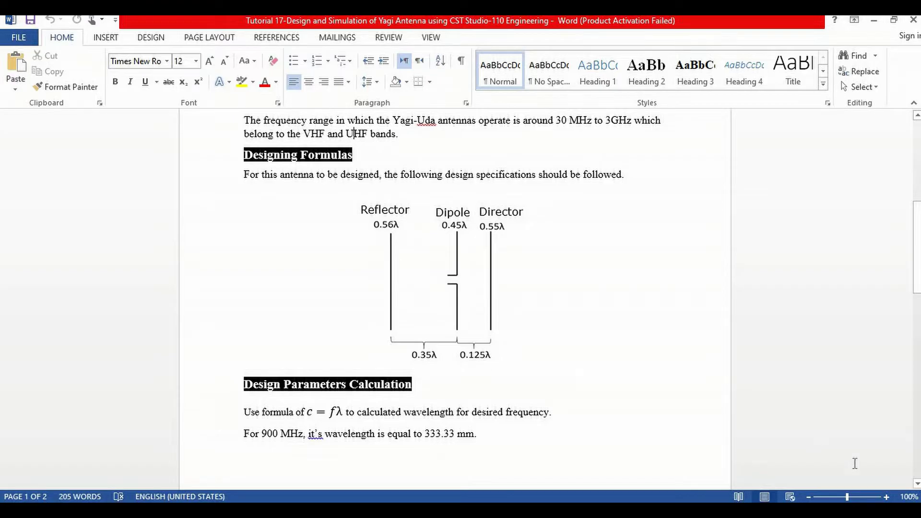
scroll(914, 482, down, 1)
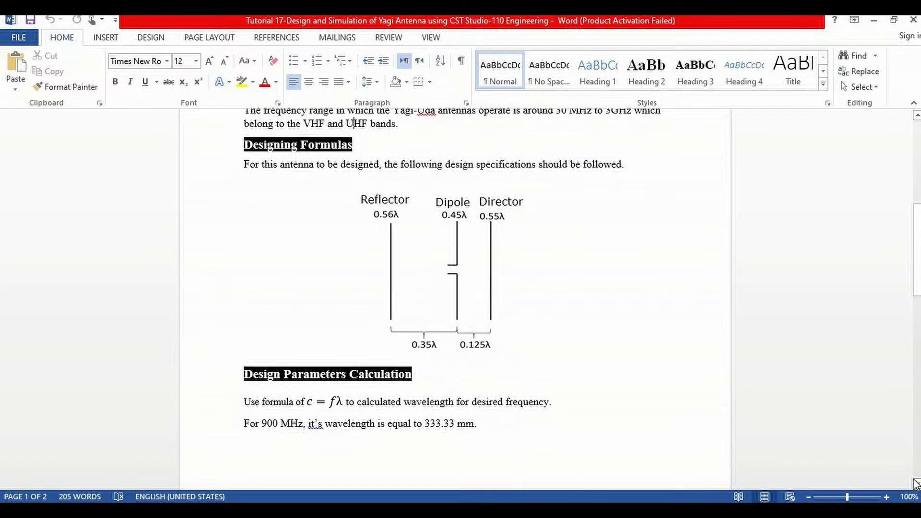
scroll(914, 482, down, 3)
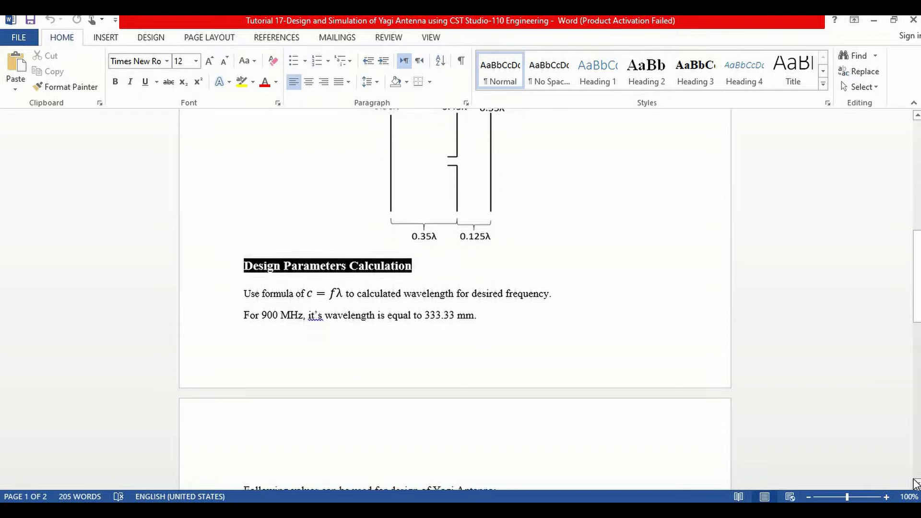
scroll(916, 483, down, 2)
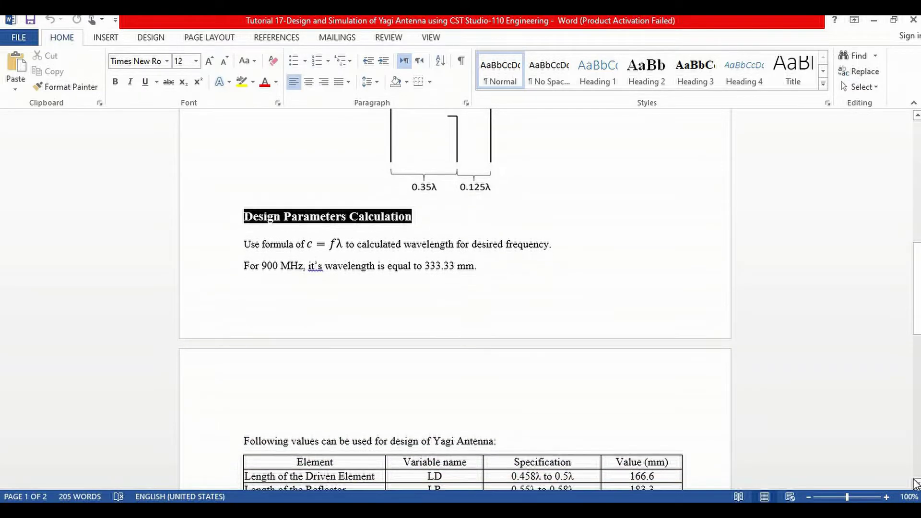
scroll(916, 484, down, 2)
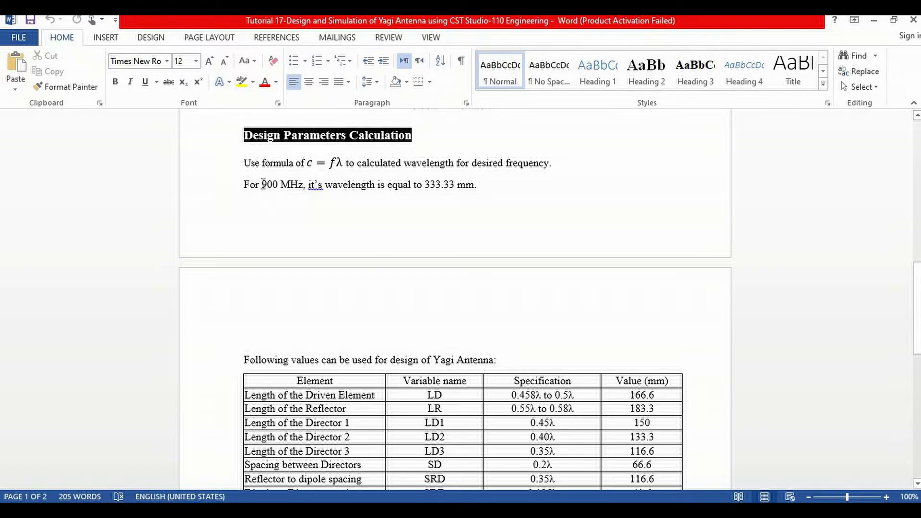
Examine the wavelength formula c = fλ and the wavelength calculated for 900 MHz.
drag(263, 184, 299, 183)
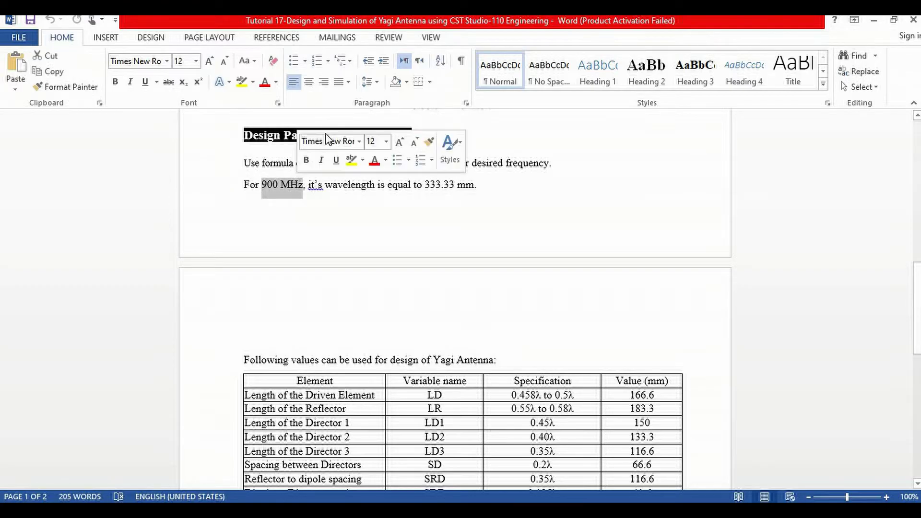
click(293, 163)
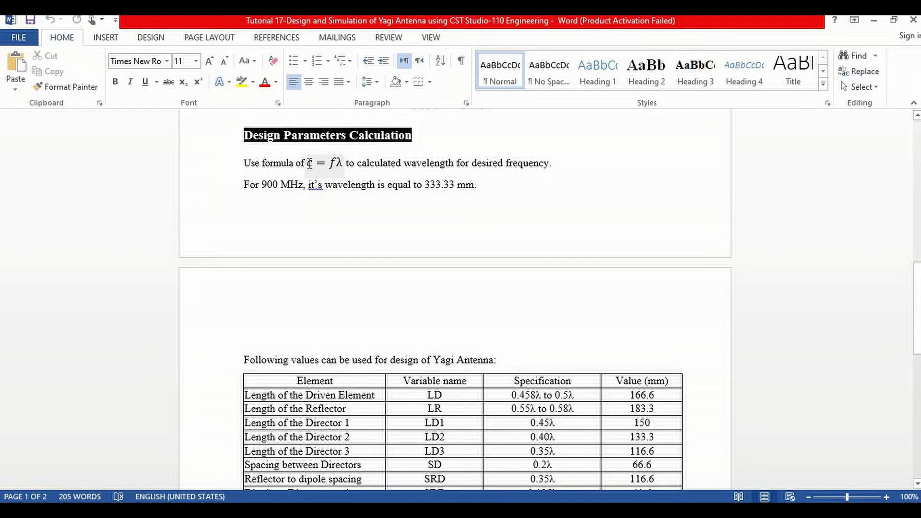
drag(310, 163, 342, 164)
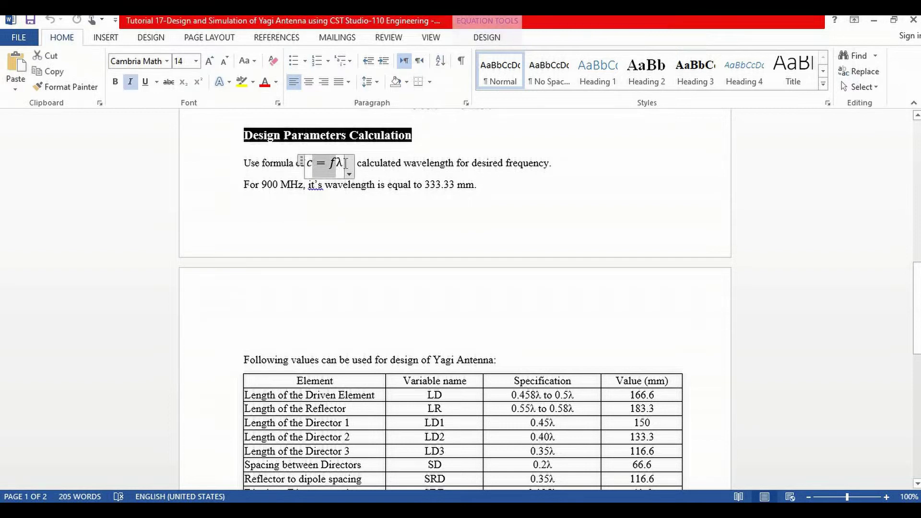
click(405, 186)
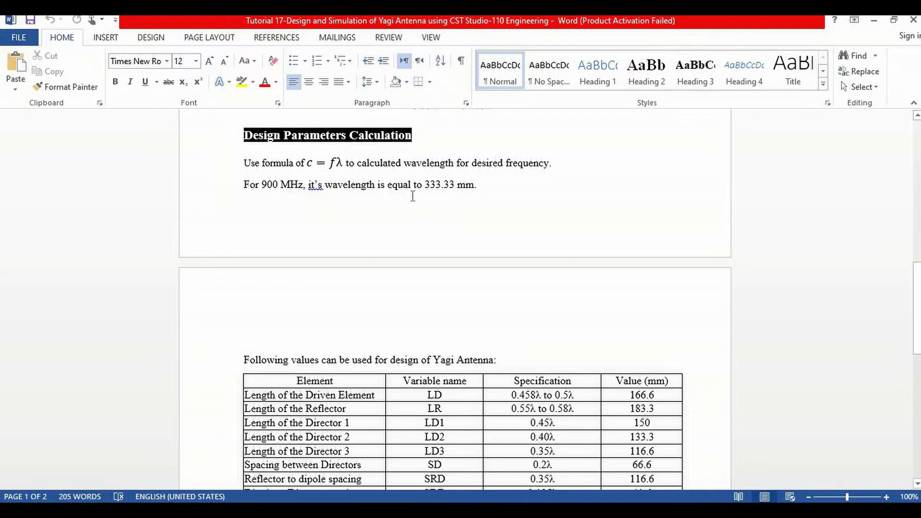
drag(425, 187, 460, 188)
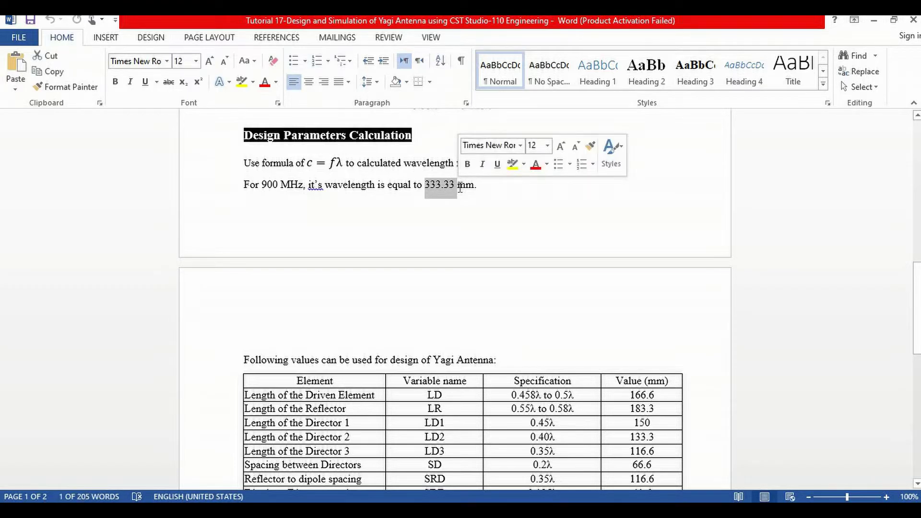
Review the Yagi antenna design table, comparing each element's wavelength specification with its value in millimetres.
click(916, 485)
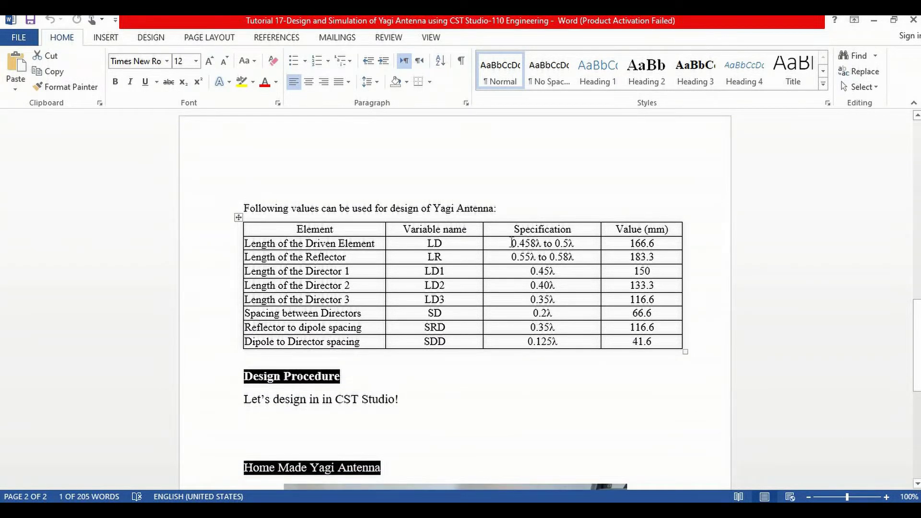
drag(512, 242, 534, 340)
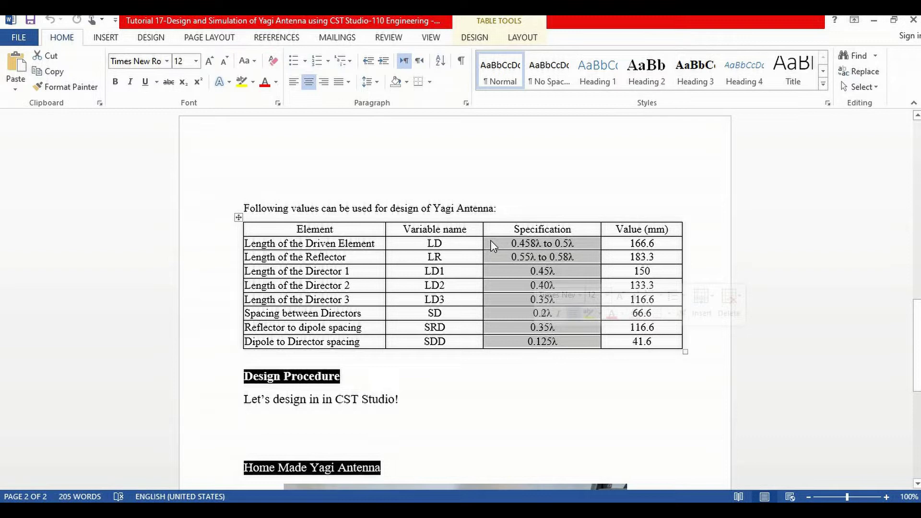
click(511, 243)
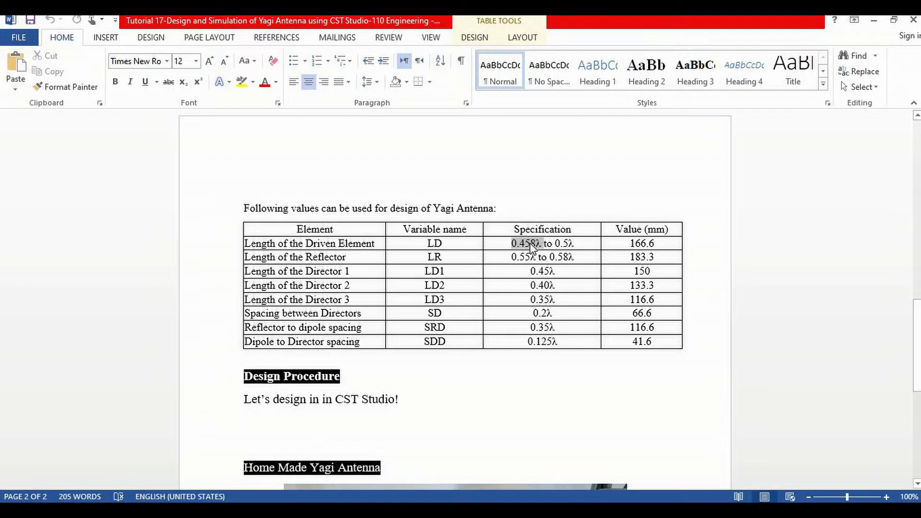
drag(531, 247, 528, 249)
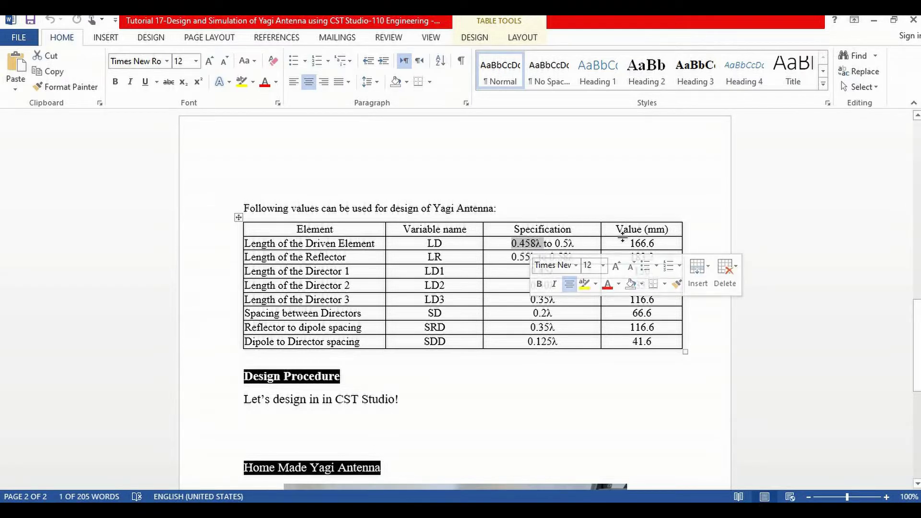
drag(626, 245, 658, 245)
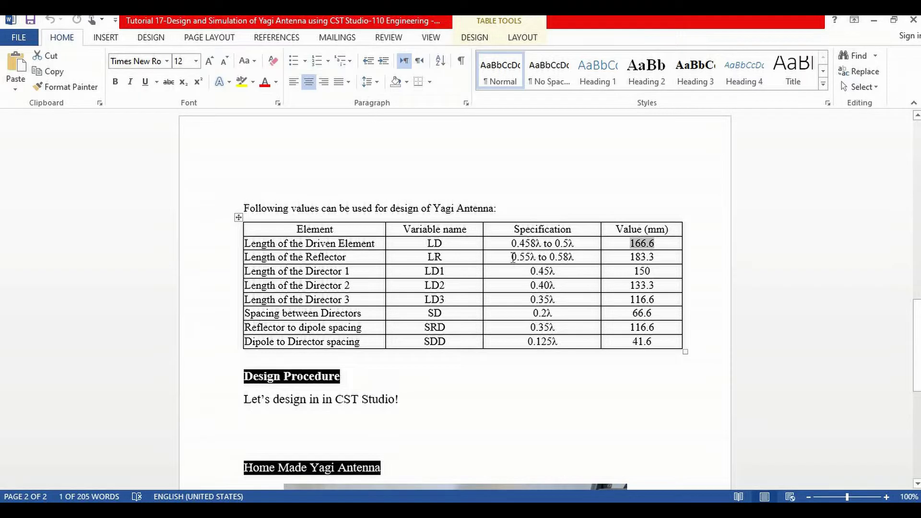
drag(512, 257, 531, 259)
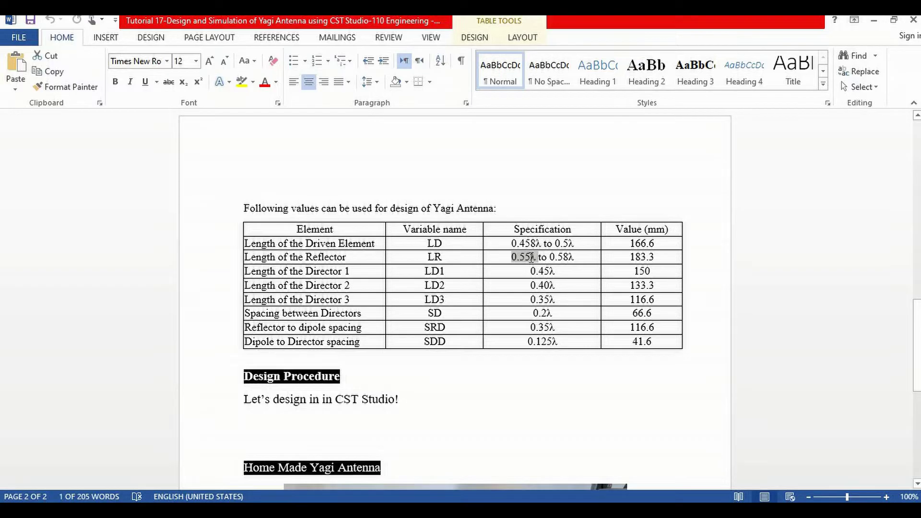
drag(532, 258, 537, 258)
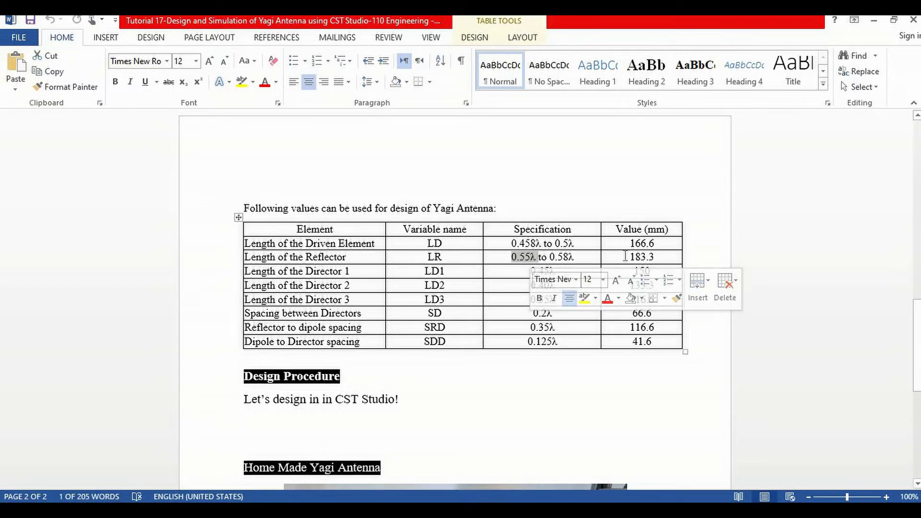
drag(625, 257, 658, 257)
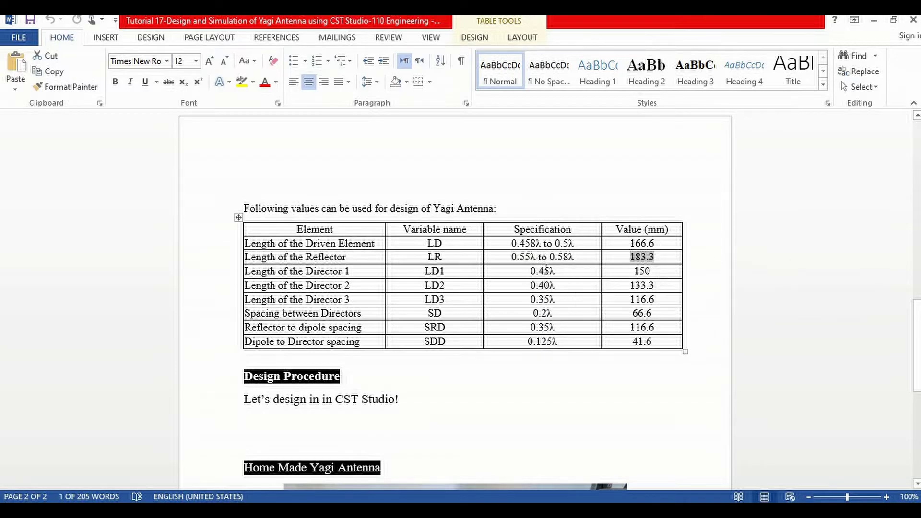
click(531, 272)
drag(532, 272, 538, 340)
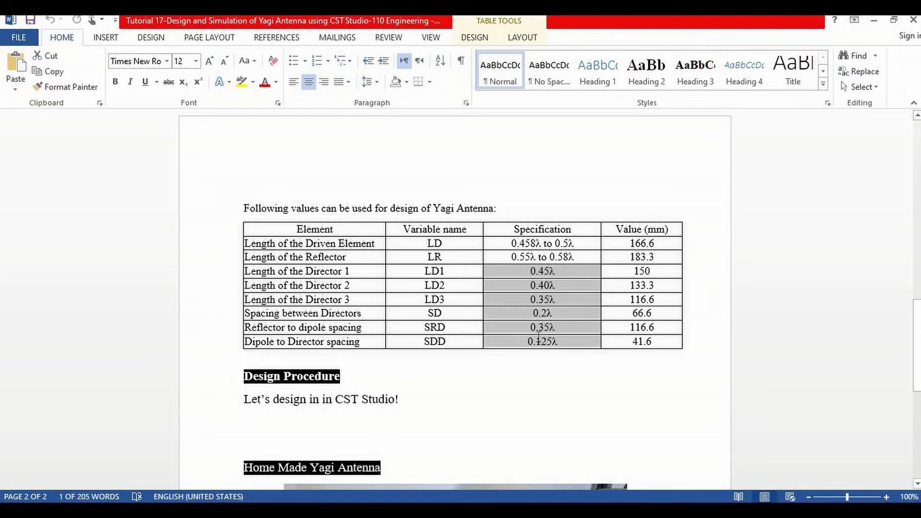
drag(539, 339, 539, 340)
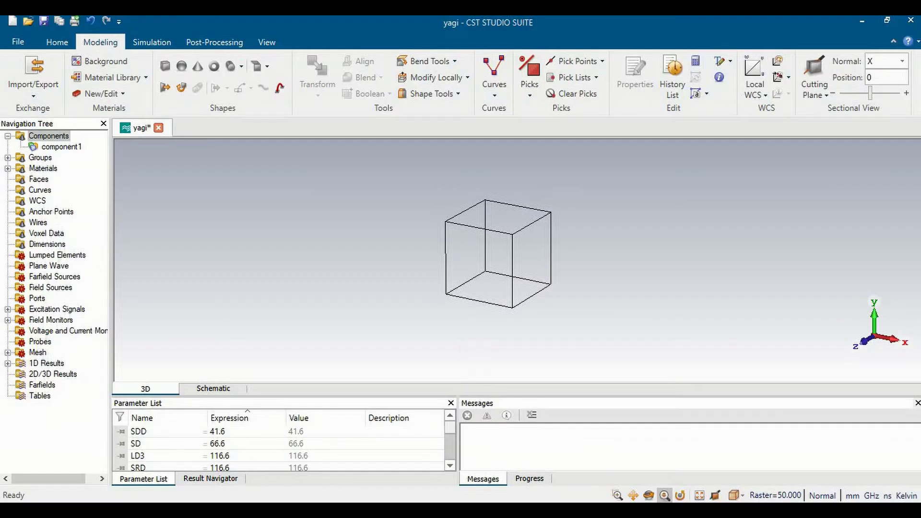
Switch to CST Studio Suite and start a Z-oriented cylinder named dipole with an outer radius of 1.
mouse_move(451, 429)
mouse_down()
mouse_move(451, 450)
mouse_move(450, 427)
mouse_up()
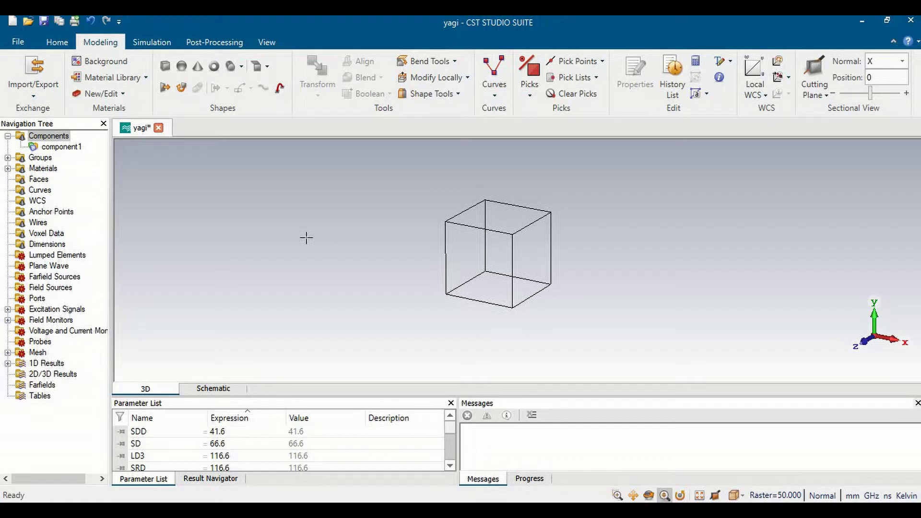
click(241, 66)
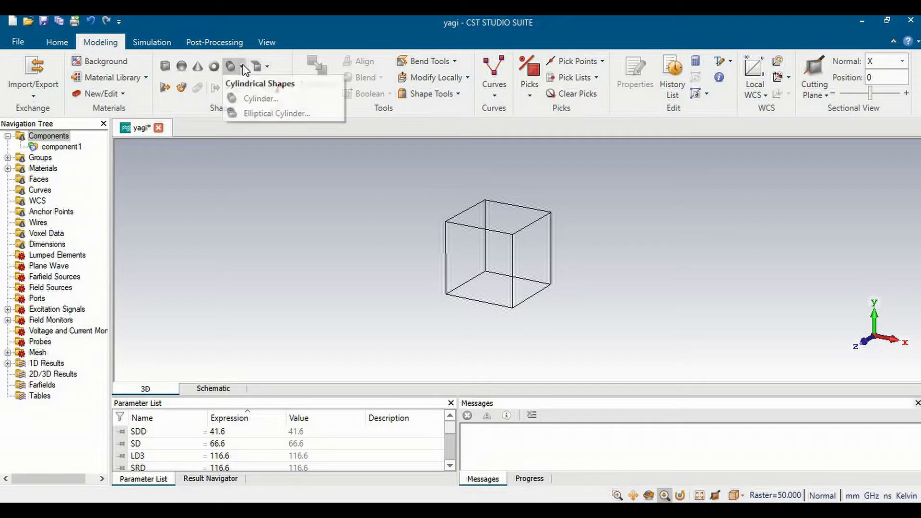
click(245, 99)
key(Escape)
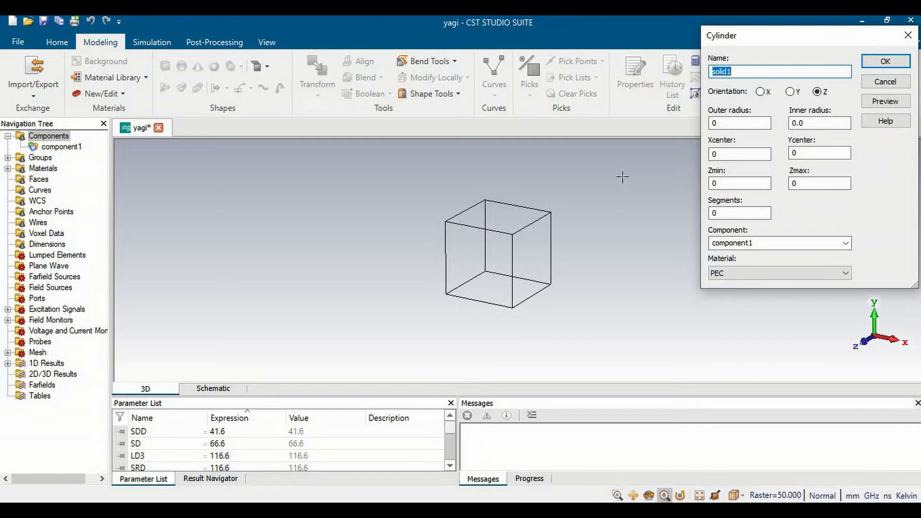
text(dipole)
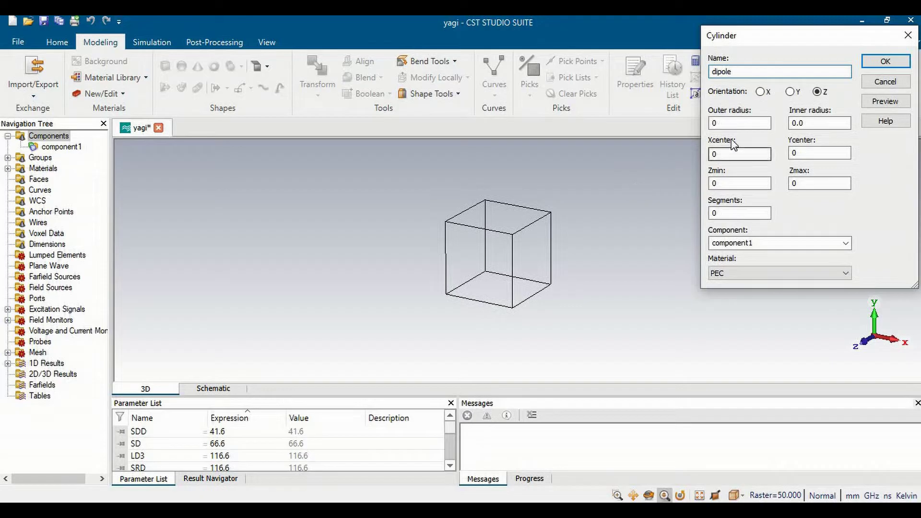
drag(727, 124, 715, 124)
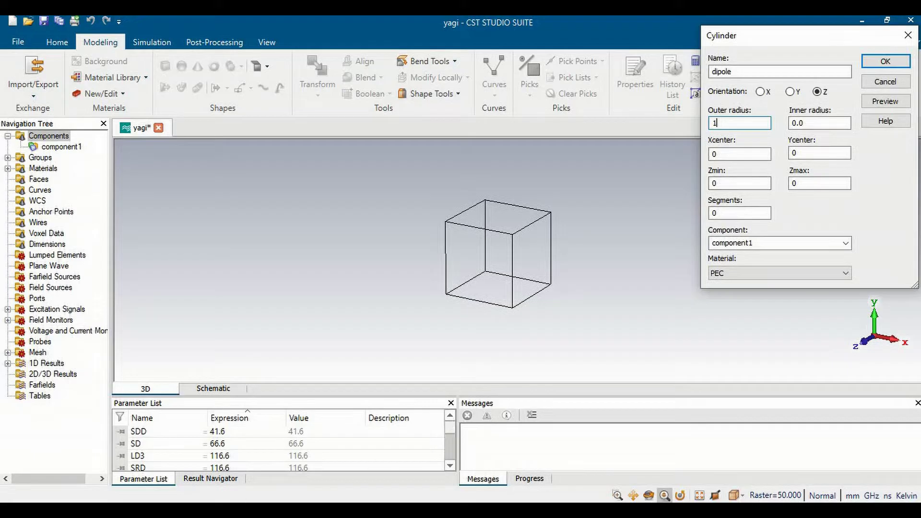
Check the driven element's length variable in the Word design table and return to the cylinder definition.
key(alt+Tab)
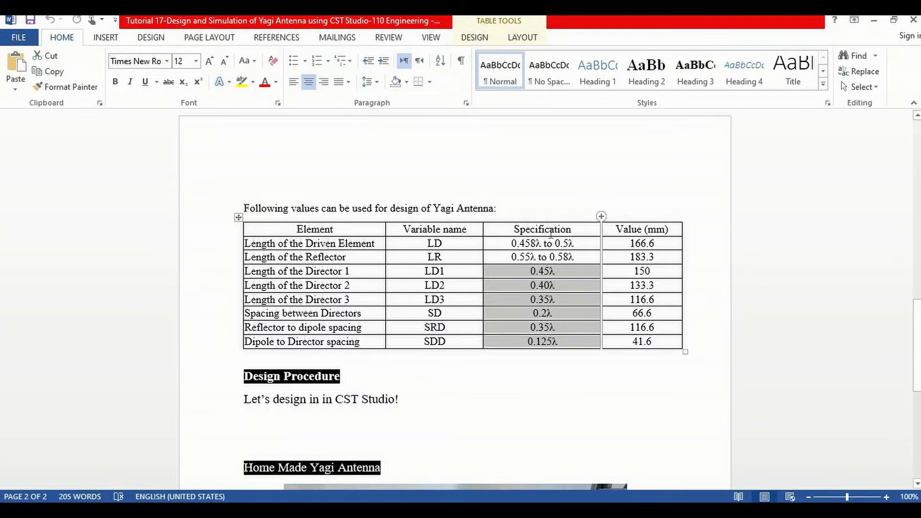
click(361, 244)
drag(406, 248, 427, 249)
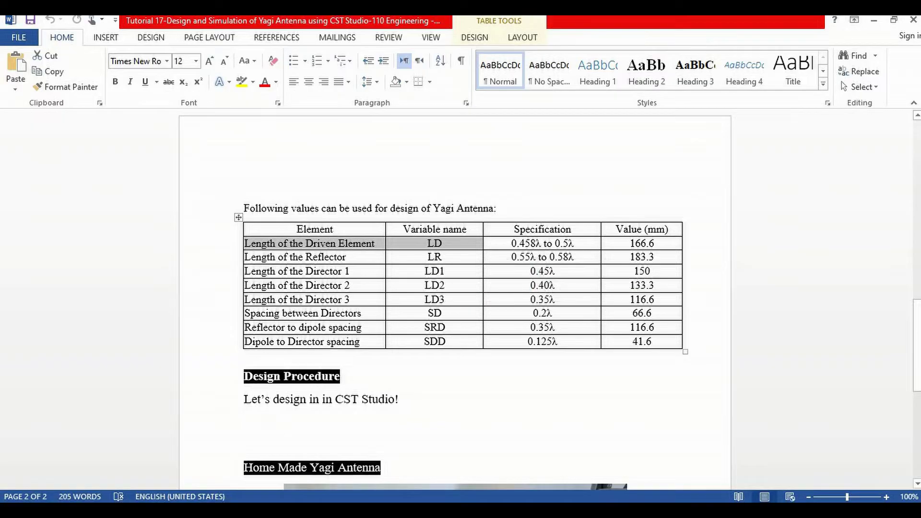
click(278, 476)
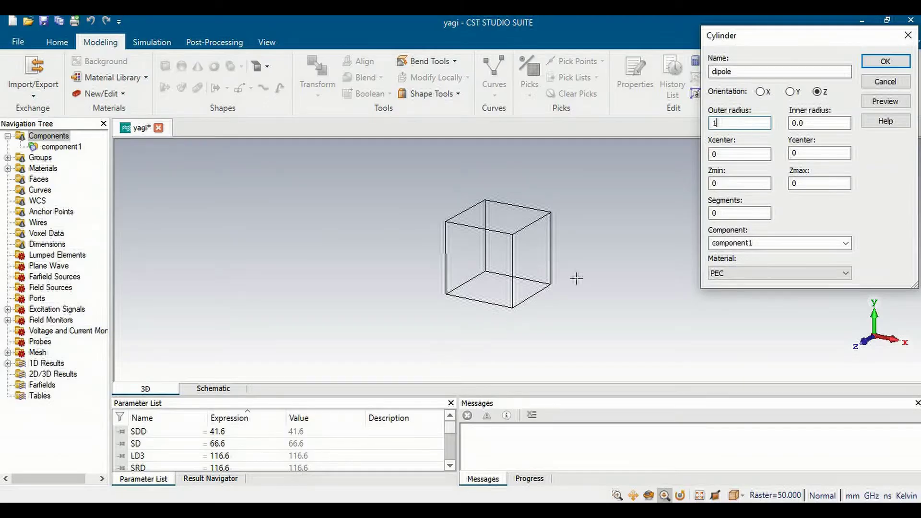
Locate the driven element length parameter LD in the project's parameter list.
key(Tab)
key(Tab)
key(Tab)
key(Tab)
click(452, 427)
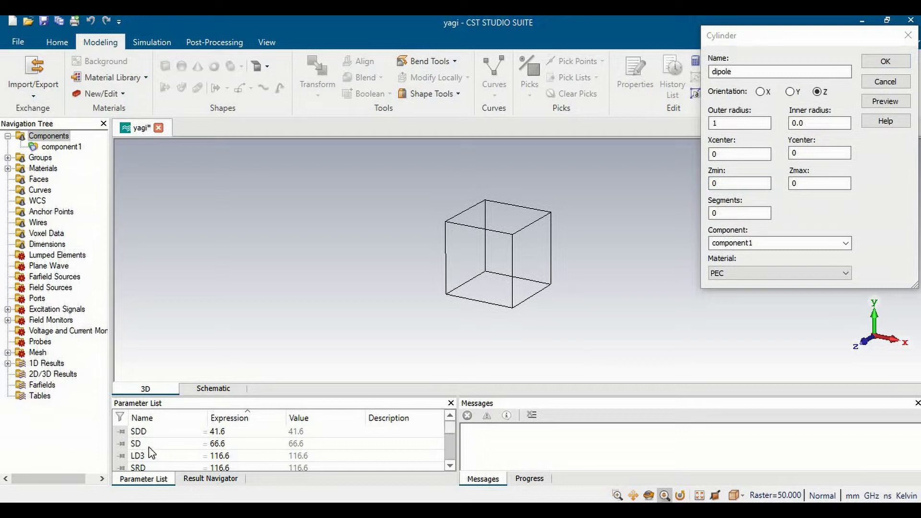
click(451, 466)
click(451, 466)
click(451, 466)
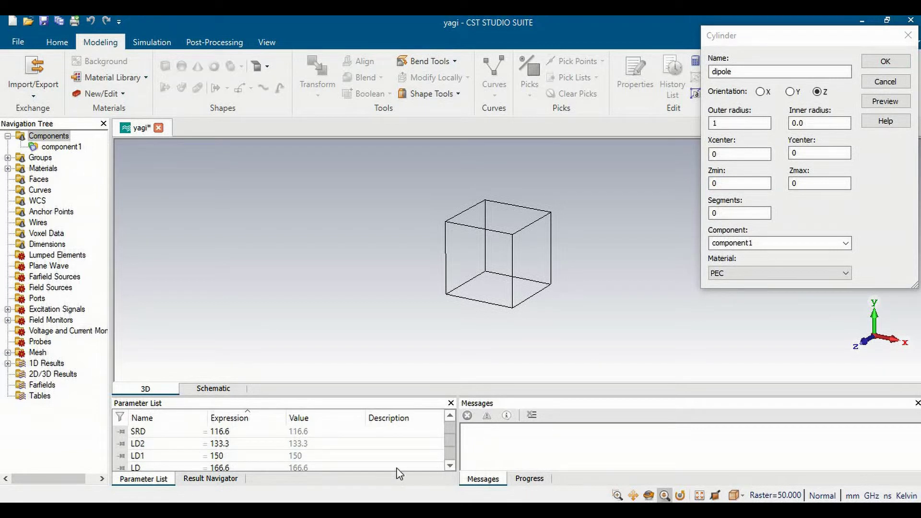
click(217, 468)
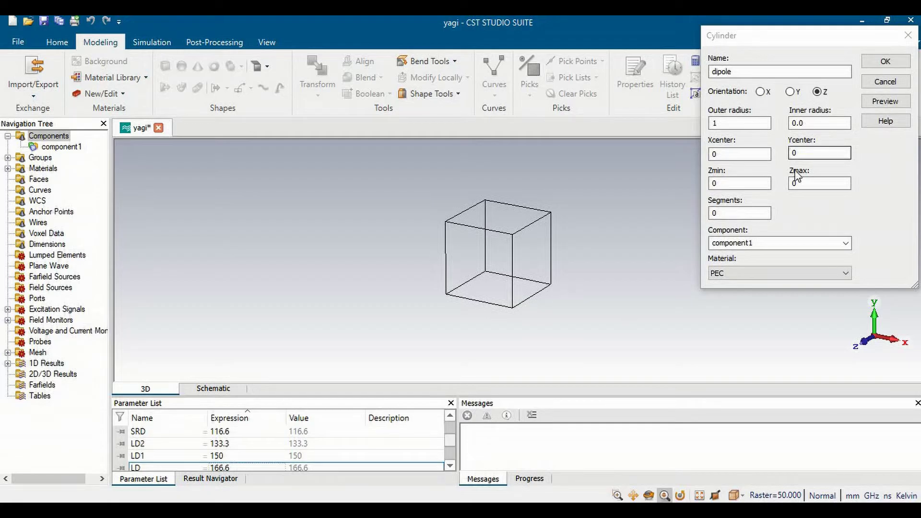
Set the dipole cylinder's Zmin to -Ld/2 and its Zmax to LD/2.
double_click(743, 183)
text(Ld)
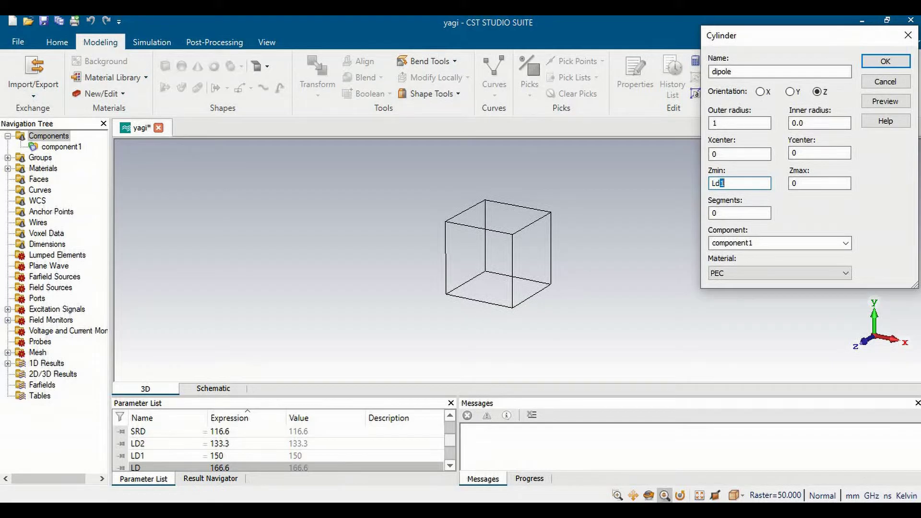
text(/2)
click(710, 184)
text(-)
double_click(794, 183)
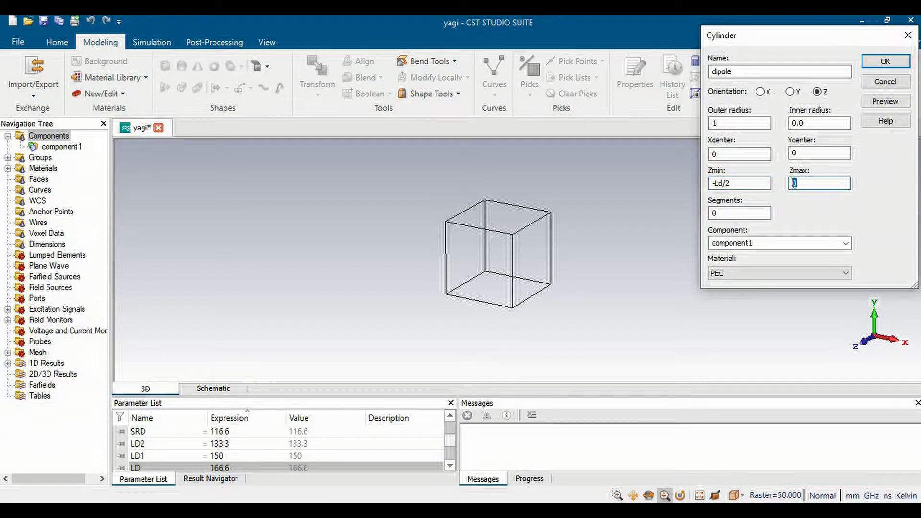
text(LD/2)
Correct the dipole cylinder's Zmin expression to -LD/2.
click(762, 185)
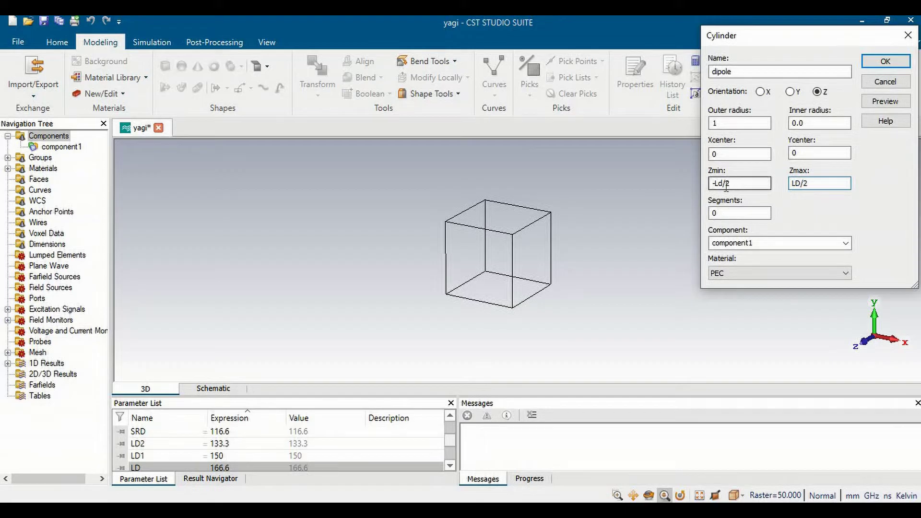
click(722, 183)
key(BackSpace)
text(D)
key(BackSpace)
text(D)
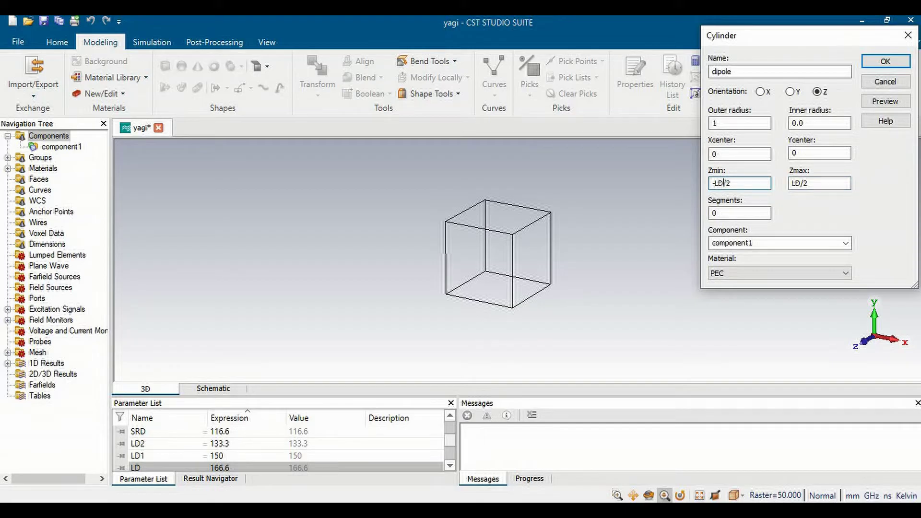
Keep PEC as the dipole cylinder's material, preview the shape and create it.
drag(733, 184, 700, 185)
click(732, 274)
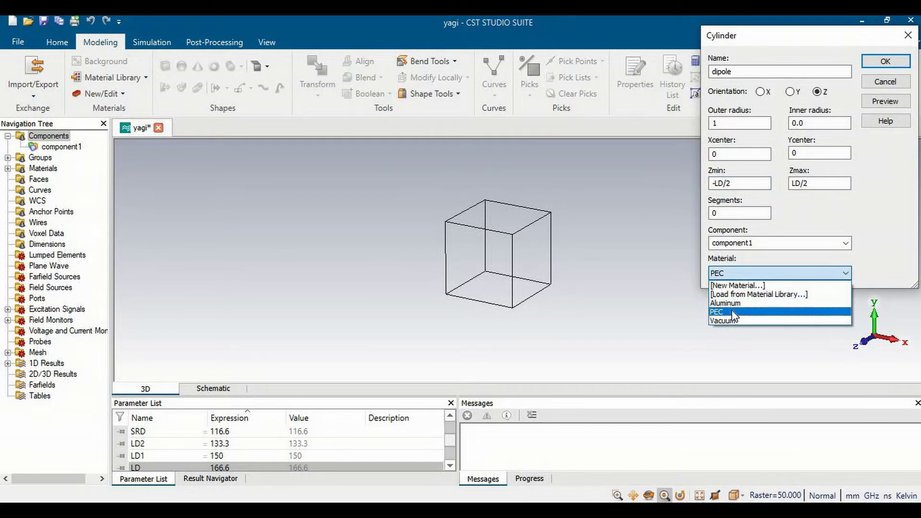
click(732, 312)
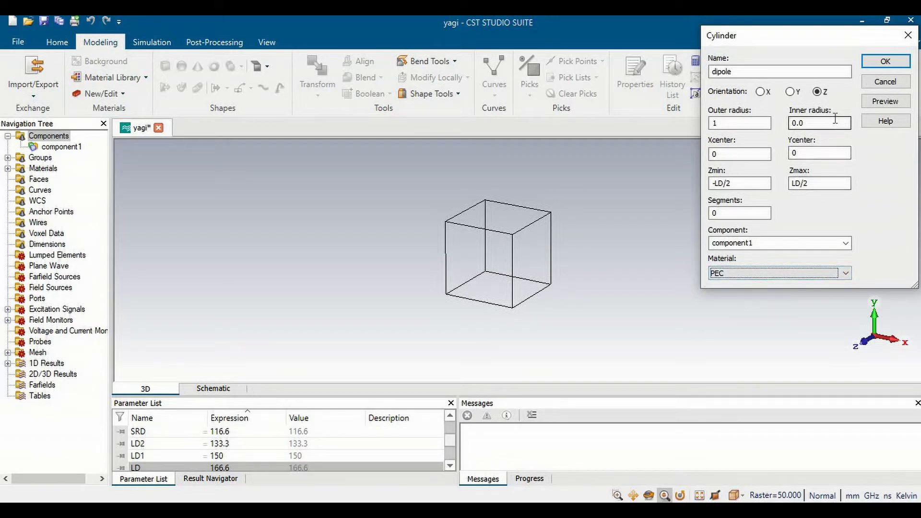
click(886, 101)
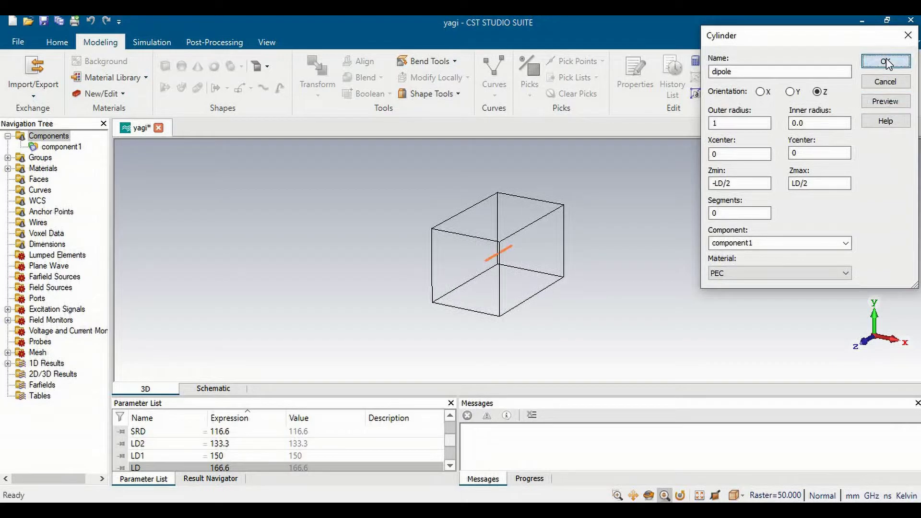
click(886, 60)
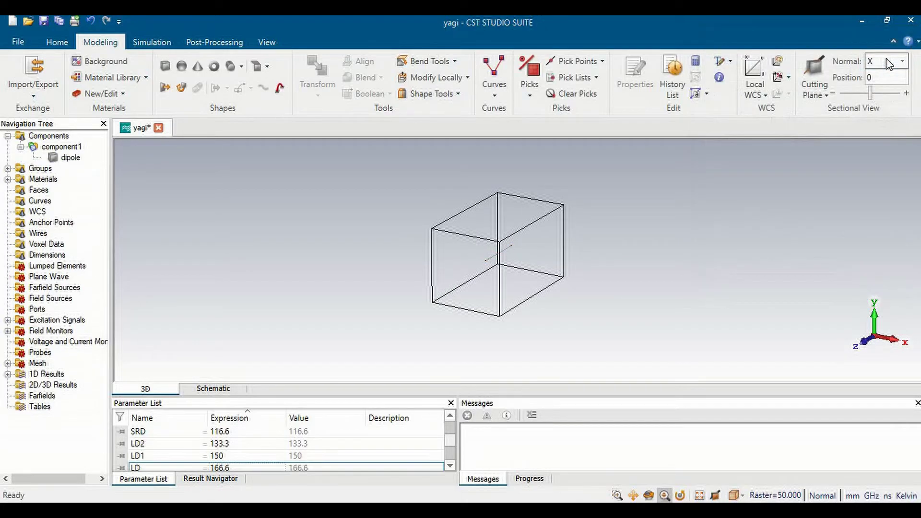
Start a second cylinder along Z named dipole_cut with an outer radius of 1.
click(267, 43)
click(508, 77)
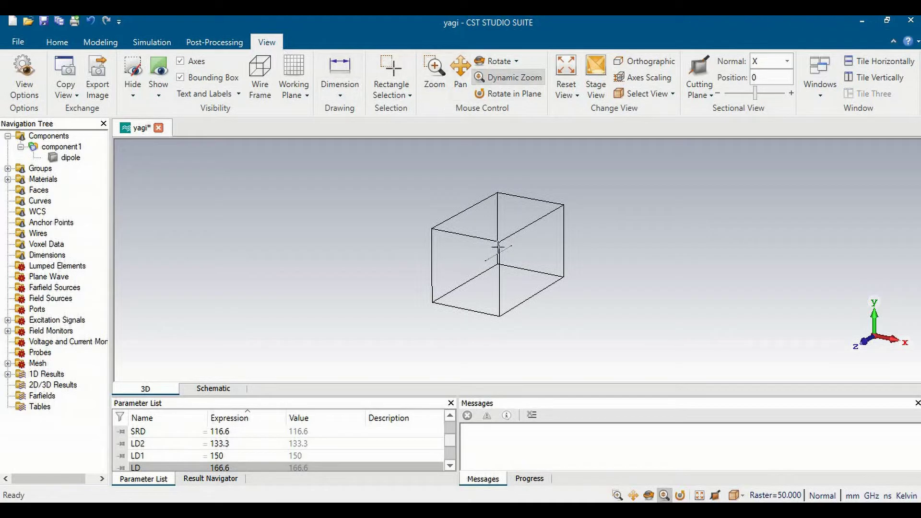
drag(495, 324, 449, 472)
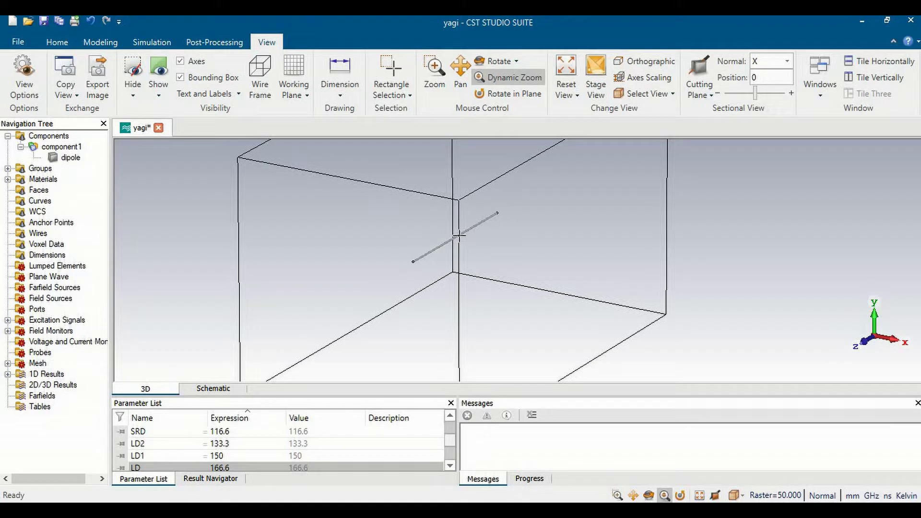
click(99, 42)
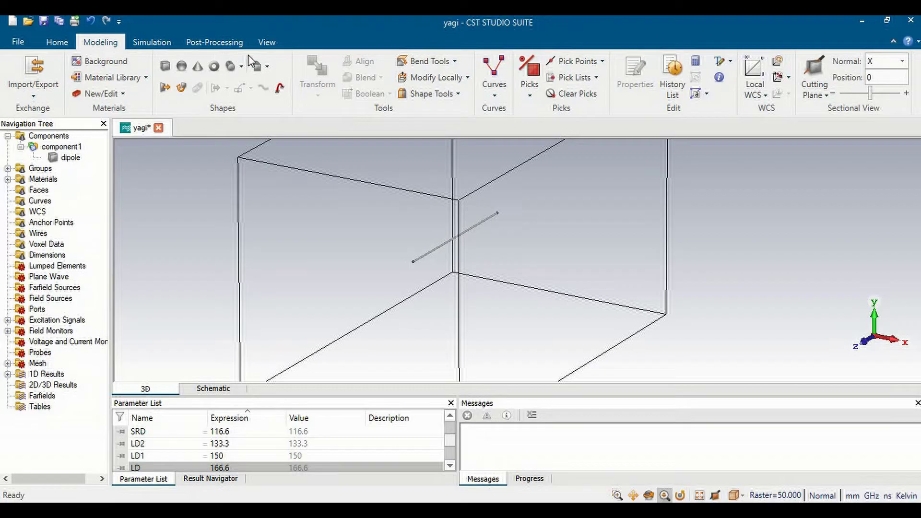
click(242, 66)
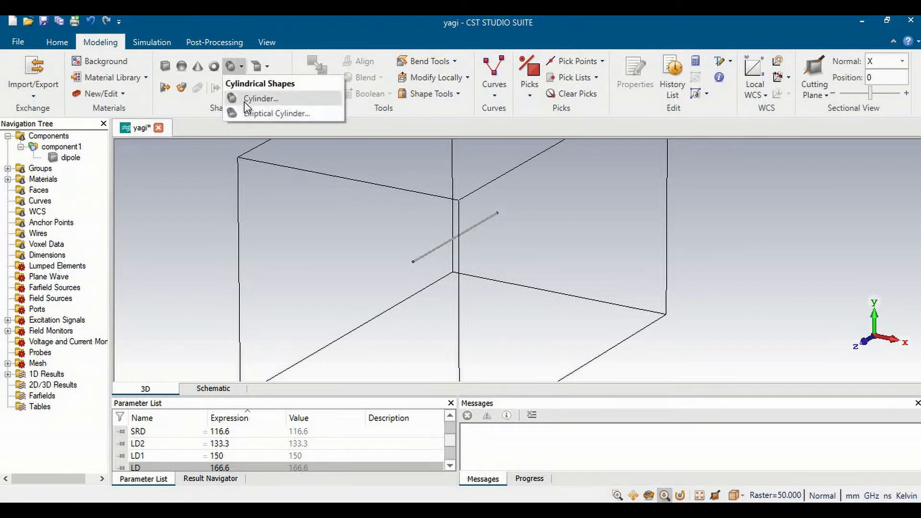
click(251, 98)
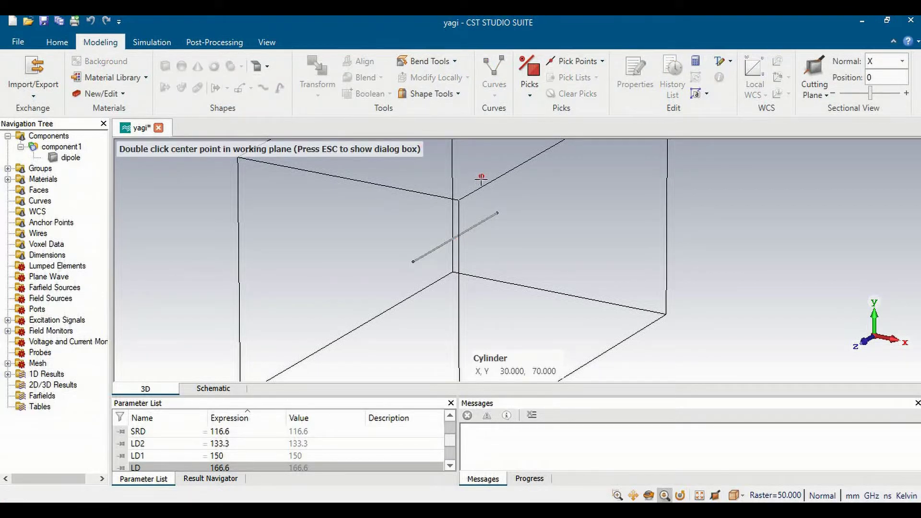
key(Escape)
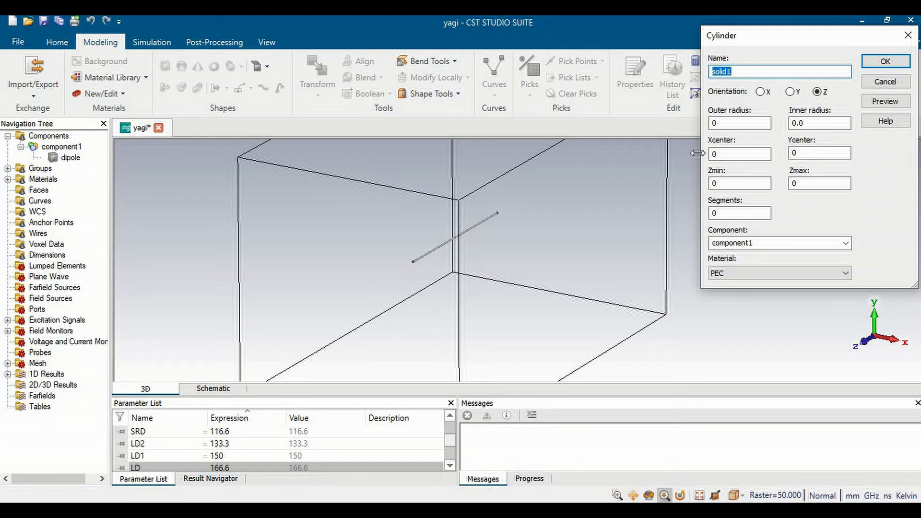
text(dipole_cut)
click(718, 123)
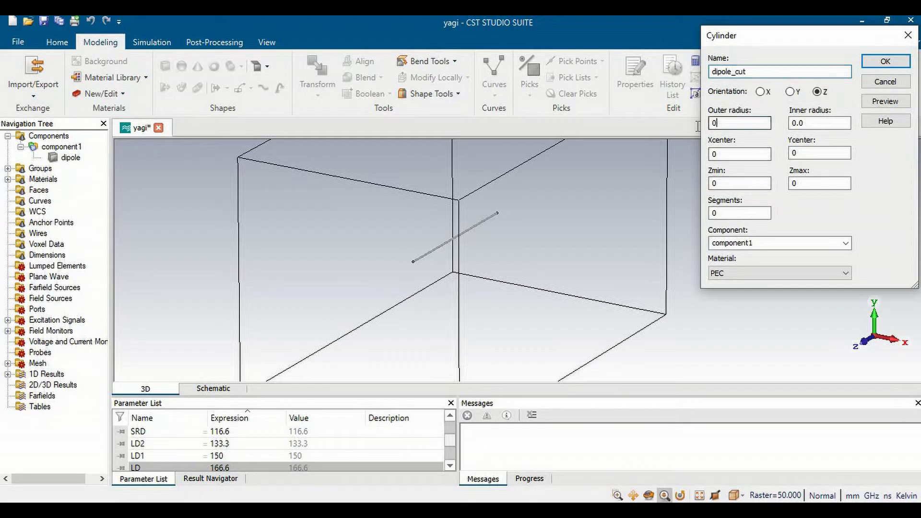
text(1)
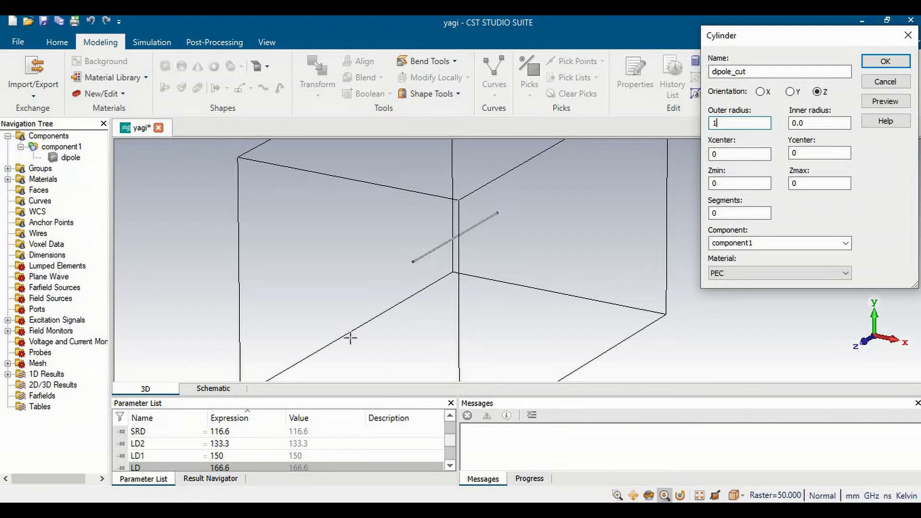
Check the gap length in Calculator and set the dipole_cut cylinder's Zmin to -16.6/2 and Zmax to 16.6/2.
click(275, 499)
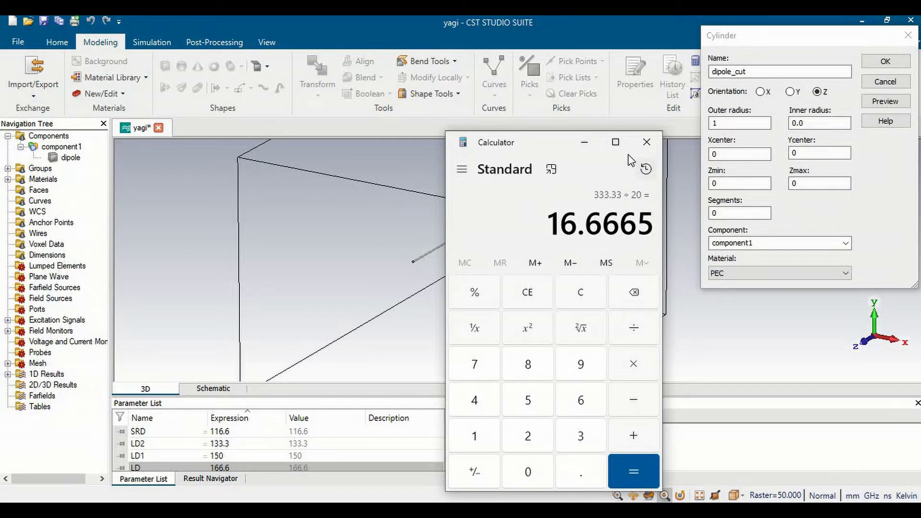
click(584, 143)
double_click(723, 184)
text(-1)
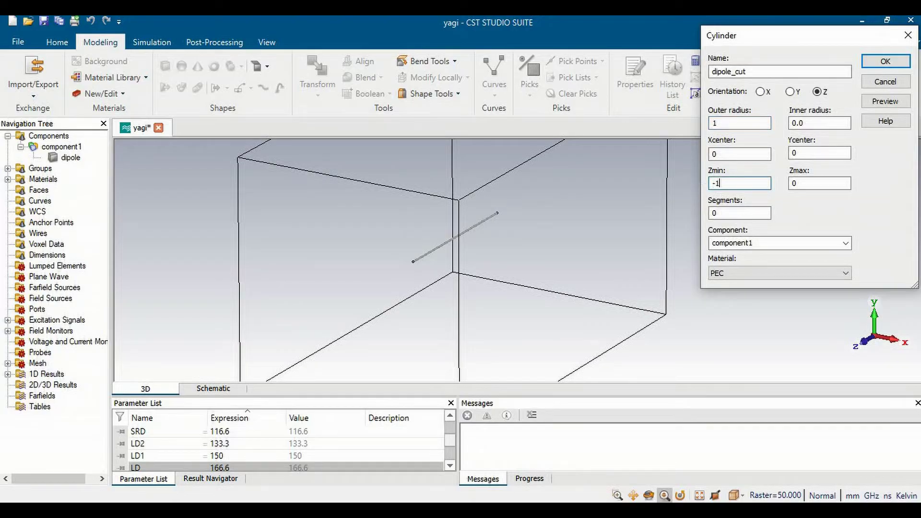
text(6.6/2)
drag(743, 183, 717, 186)
key(ctrl+c)
double_click(807, 183)
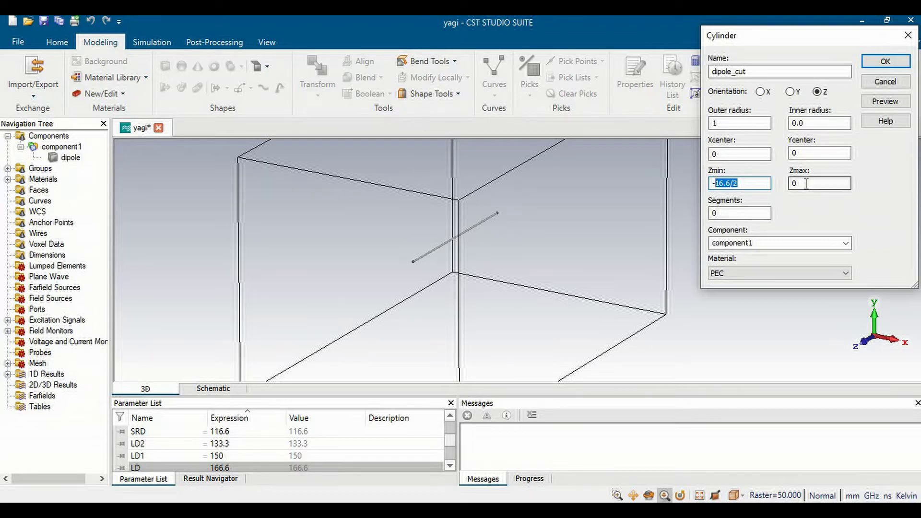
key(ctrl+v)
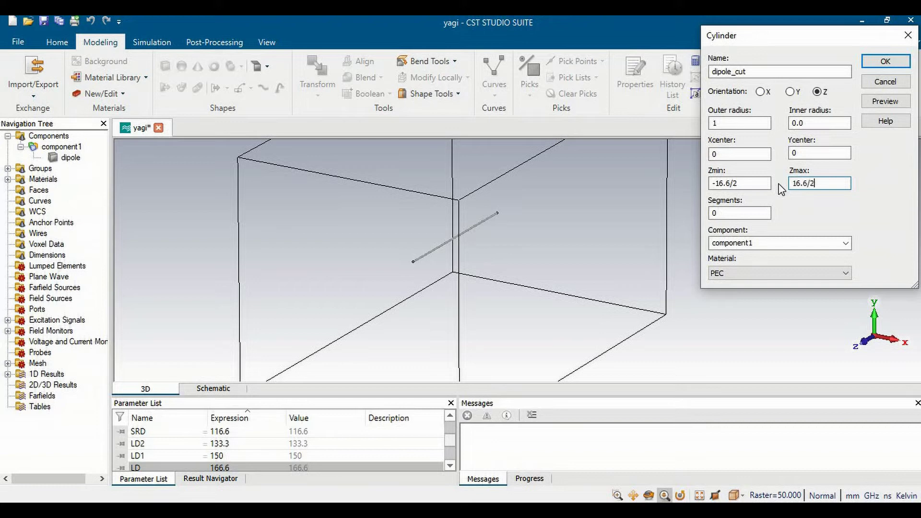
Create the dipole_cut cylinder in Aluminum and cut it away from the dipole to form the feed gap.
click(758, 274)
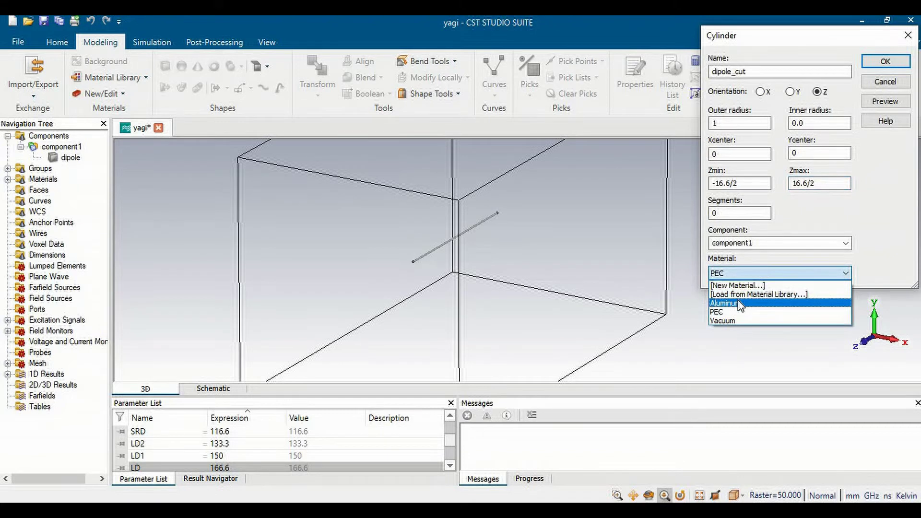
click(739, 303)
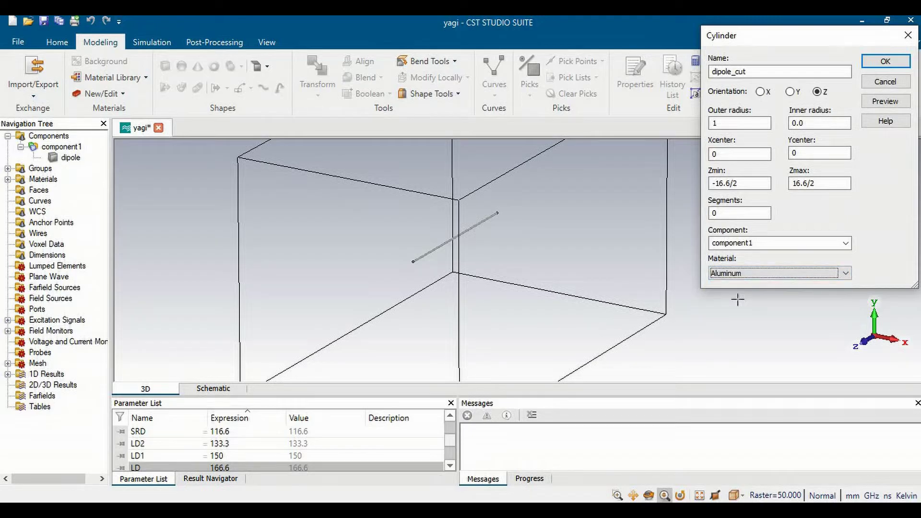
click(885, 102)
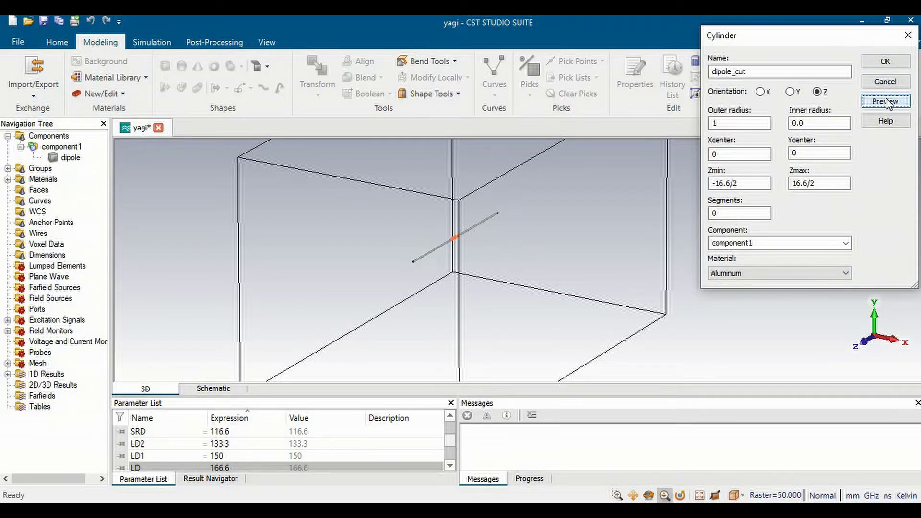
click(885, 62)
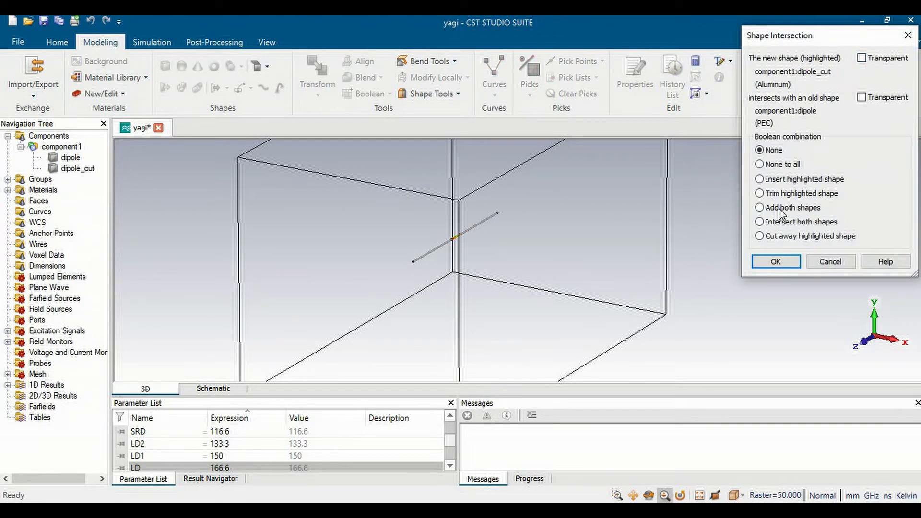
click(779, 237)
click(782, 266)
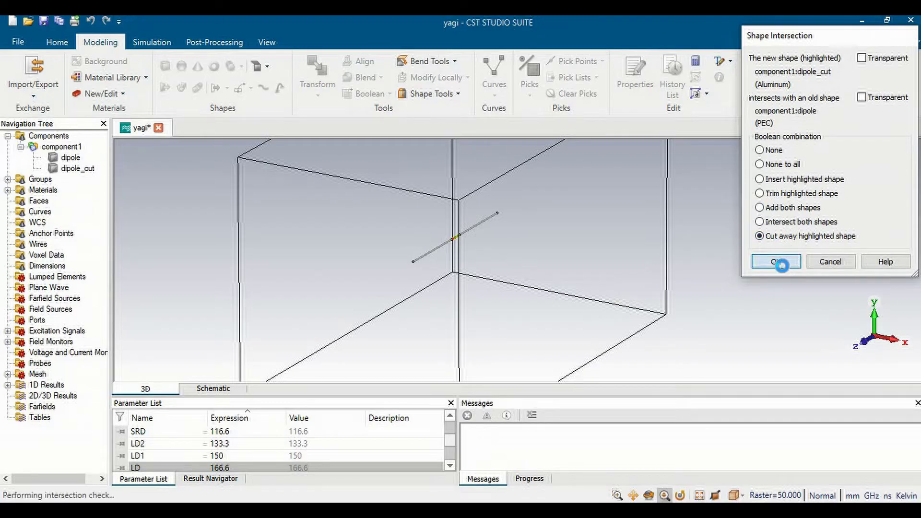
Inspect the dipole's center gap and start a new Z-oriented cylinder named Reflector with an outer radius of 1.
click(269, 44)
drag(469, 257, 429, 395)
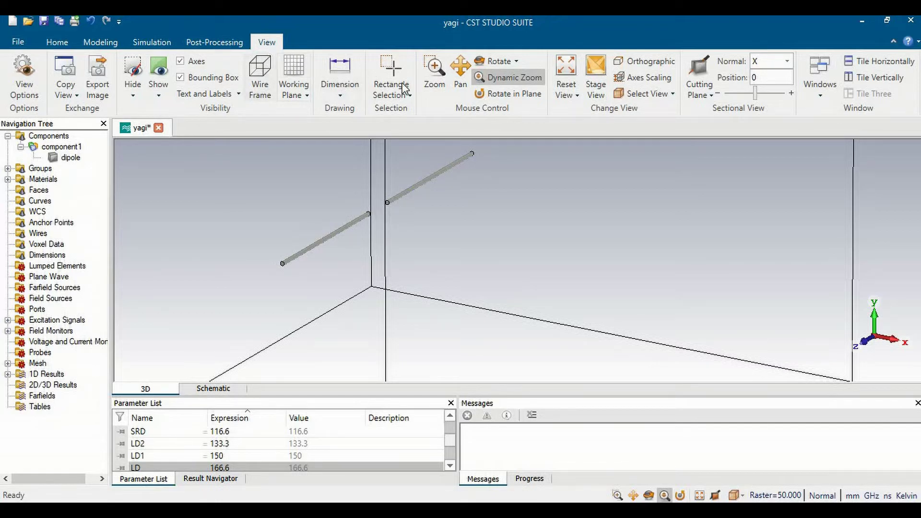
click(492, 79)
mouse_move(438, 222)
mouse_down()
mouse_move(438, 232)
mouse_move(444, 218)
mouse_up()
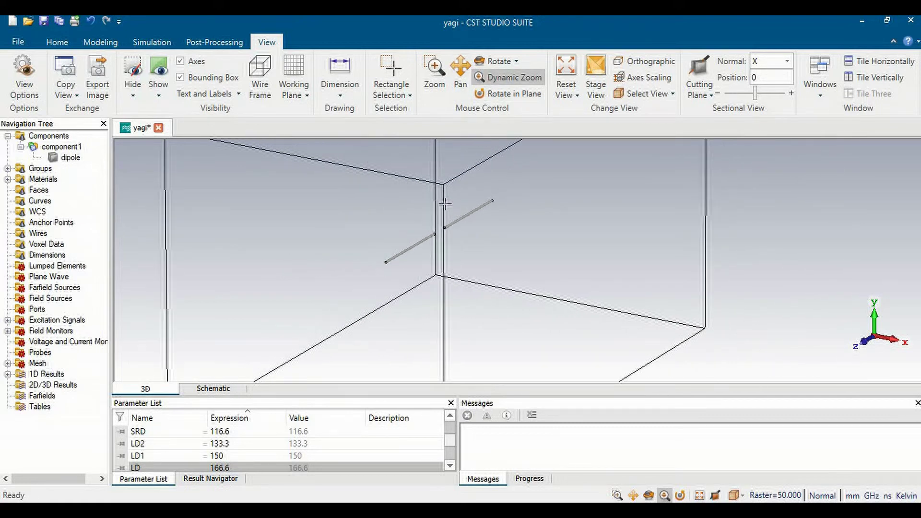
click(100, 42)
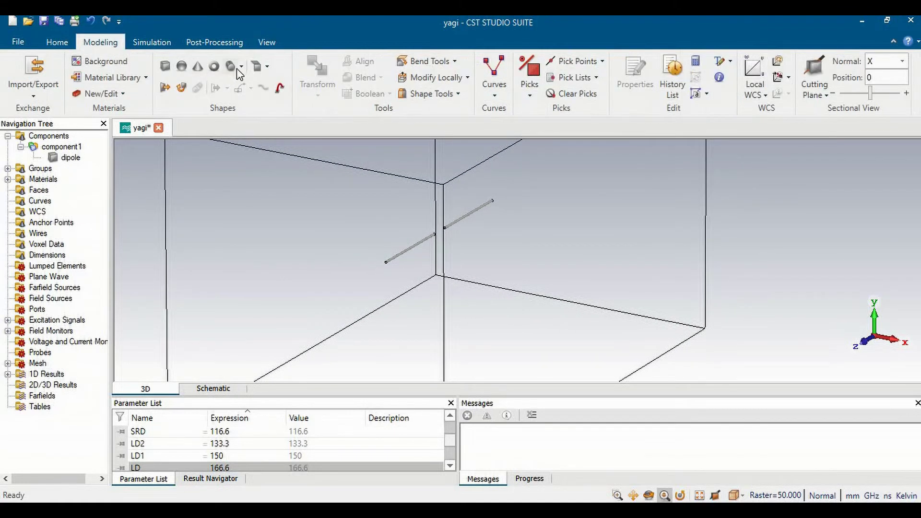
click(241, 68)
click(266, 98)
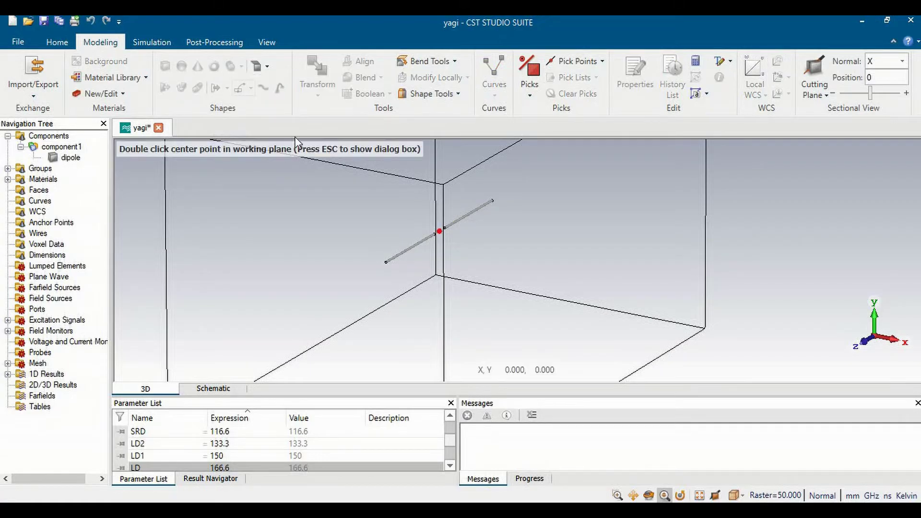
key(Escape)
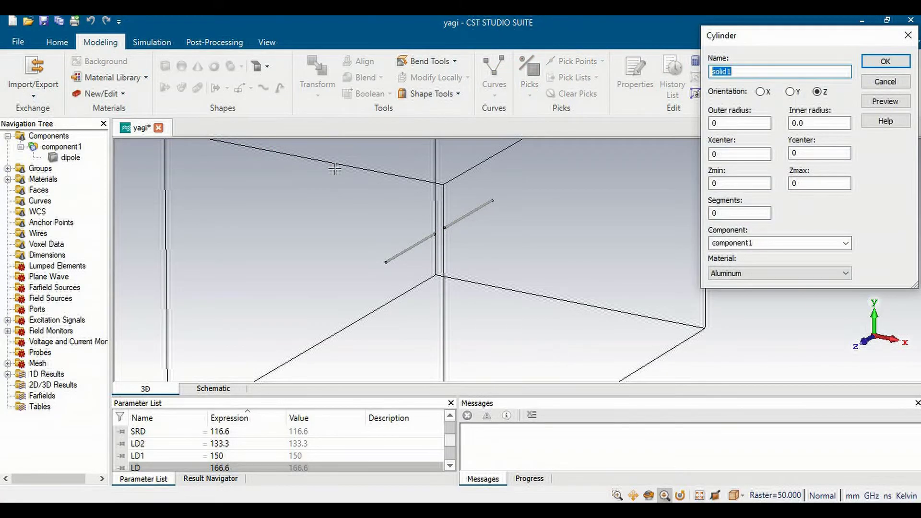
text(Reflector)
key(Tab)
text(1)
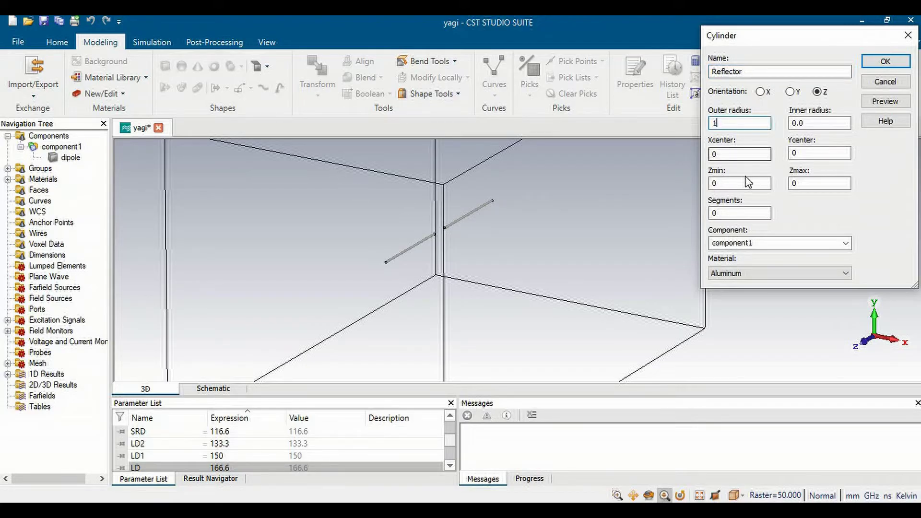
Check the reflector-to-dipole spacing variable in the Word design table and set the Reflector cylinder's Xcenter to -SRD.
double_click(733, 153)
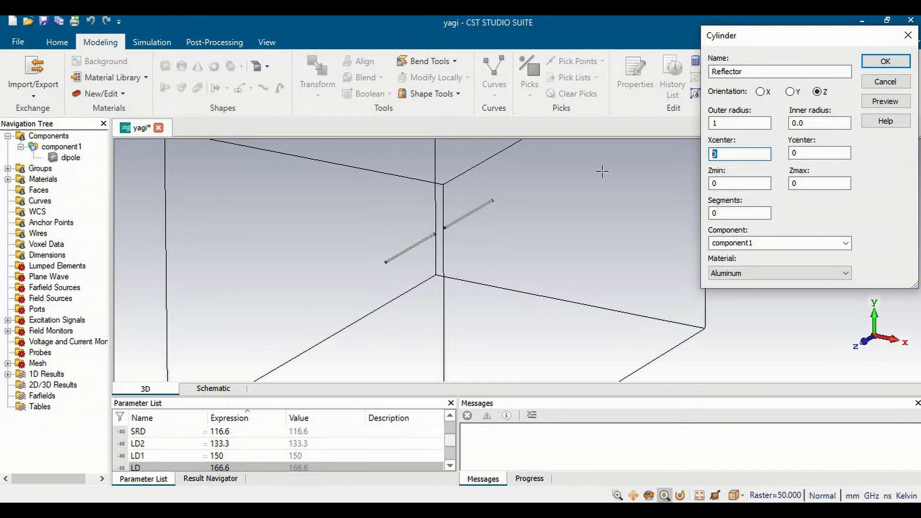
text(-)
key(alt+Tab)
drag(245, 243, 480, 244)
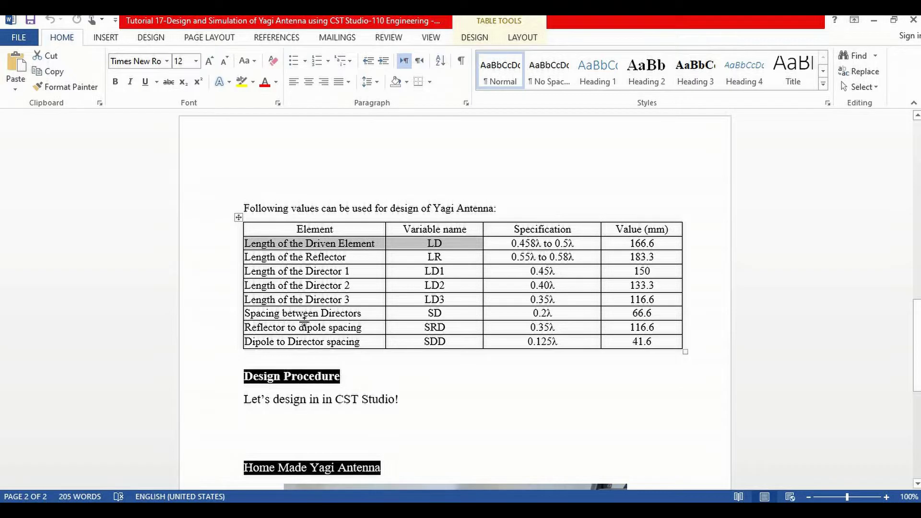
drag(251, 330, 362, 330)
drag(420, 329, 444, 331)
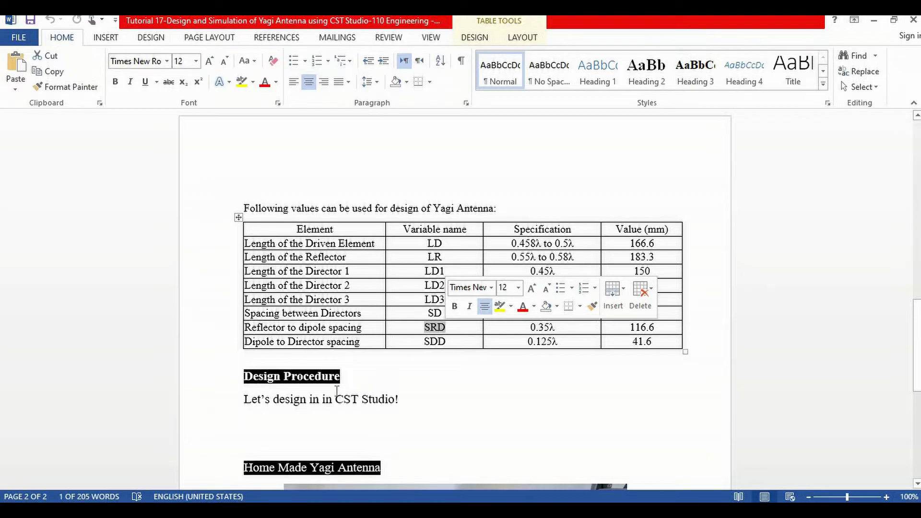
mouse_move(214, 511)
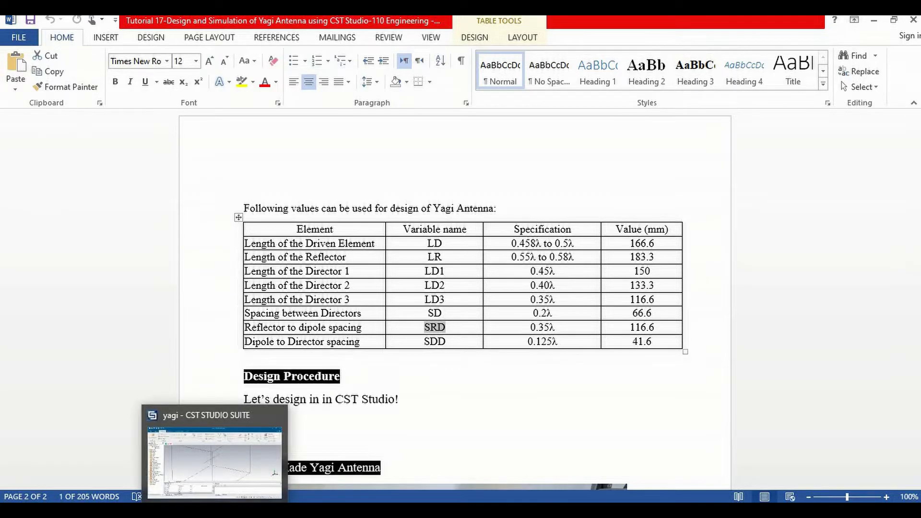
click(215, 458)
text(-)
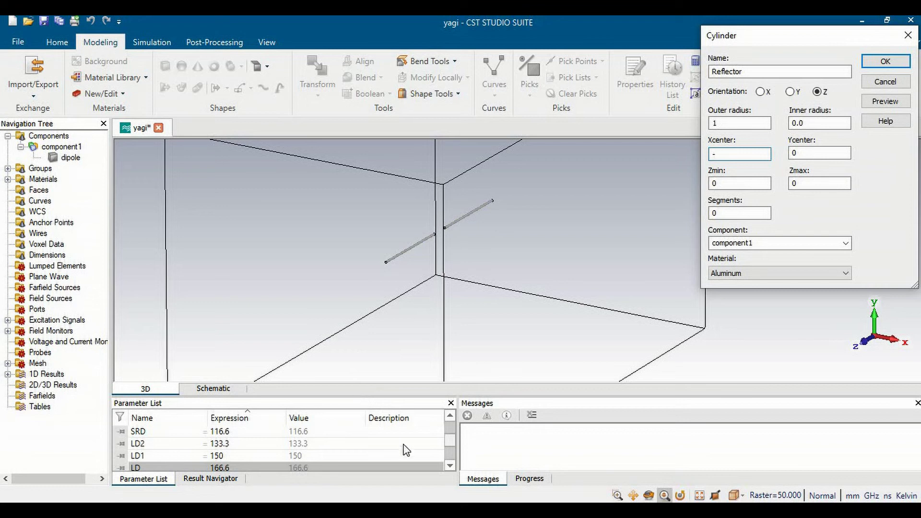
click(140, 433)
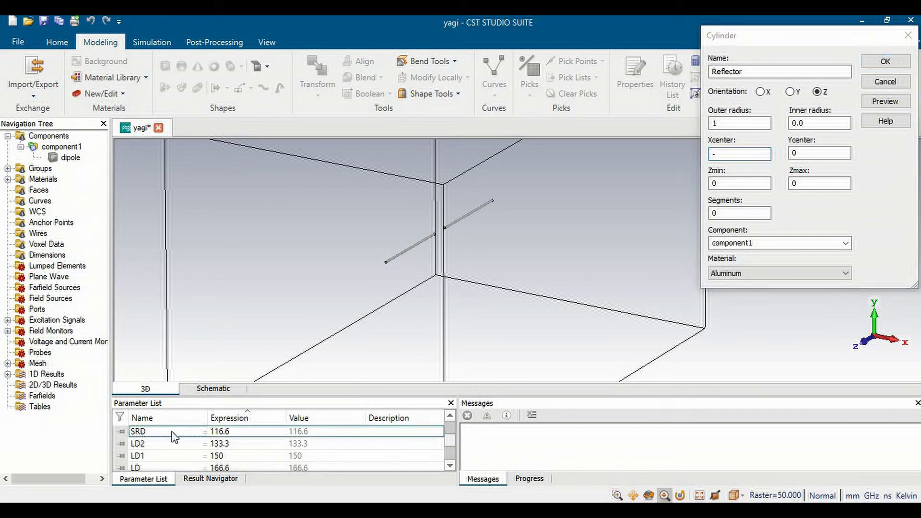
click(726, 152)
text(SRD)
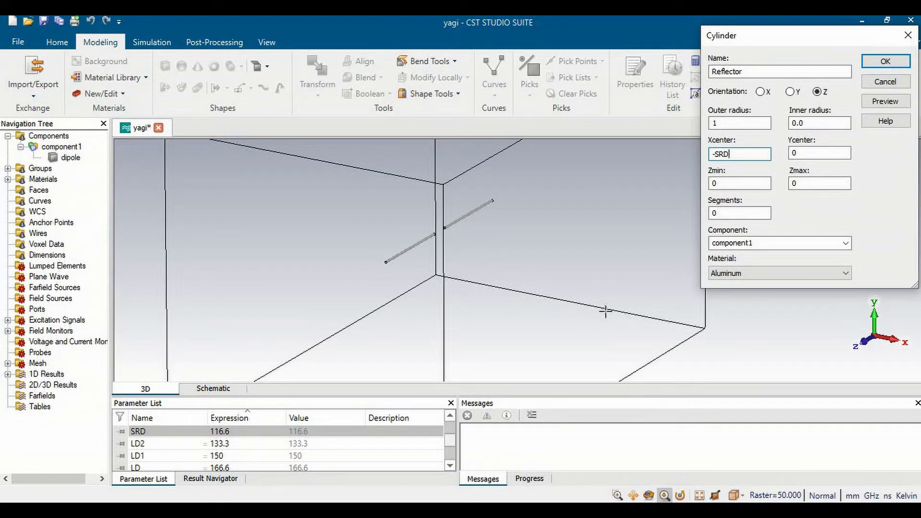
Look up the reflector length variable in the parameter list and set the Reflector cylinder's Zmin to -LR/2.
double_click(717, 184)
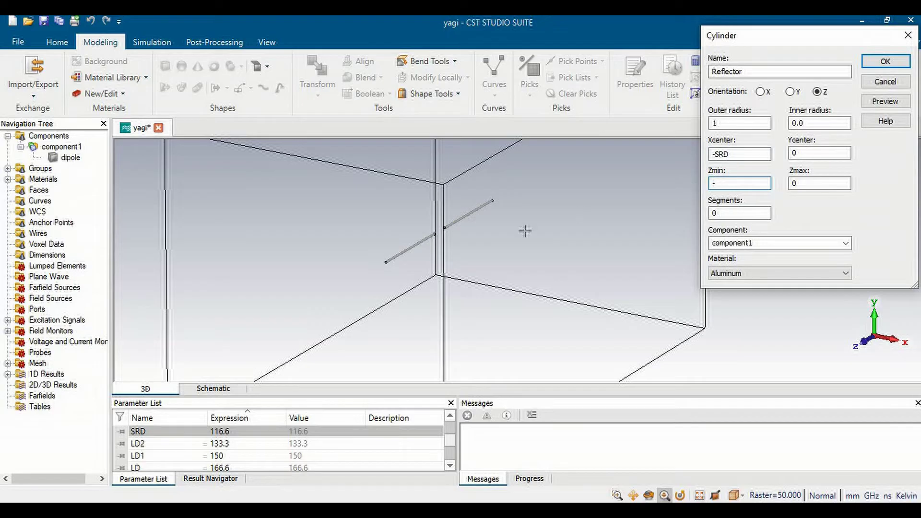
click(450, 415)
click(450, 416)
click(450, 415)
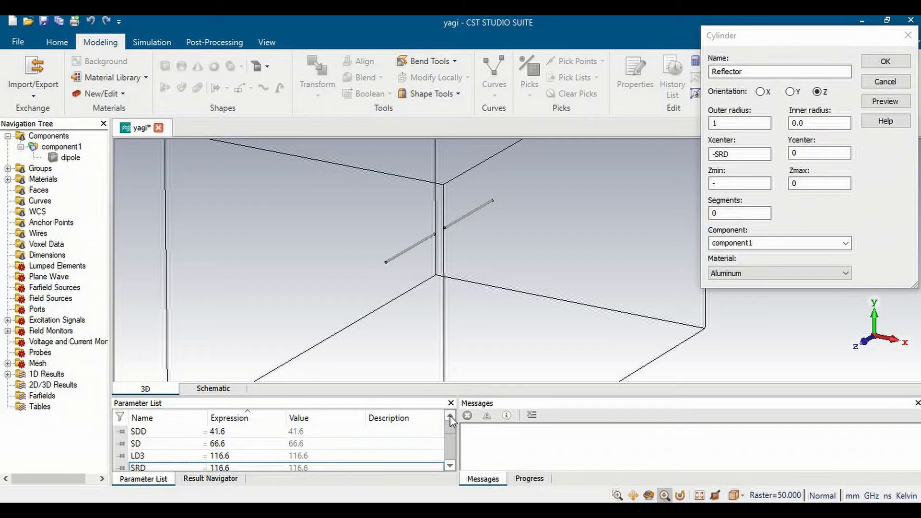
click(450, 466)
click(450, 466)
click(450, 466)
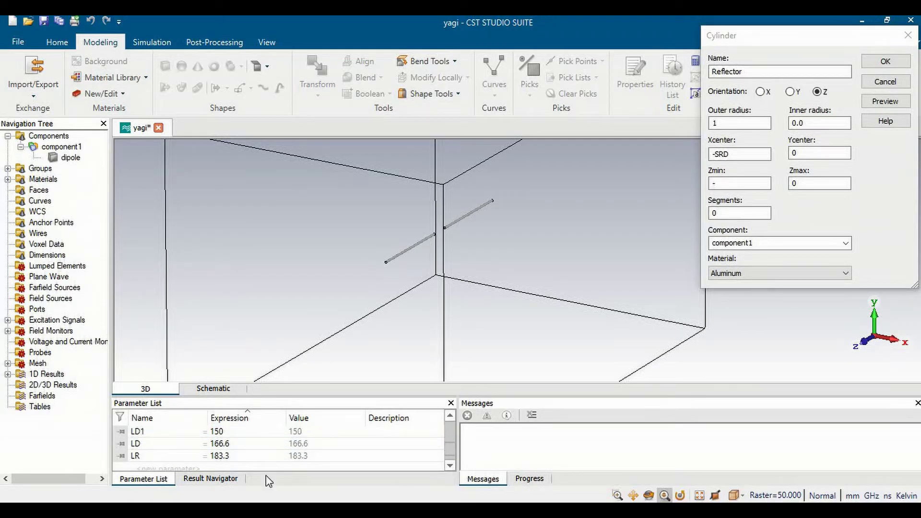
click(140, 457)
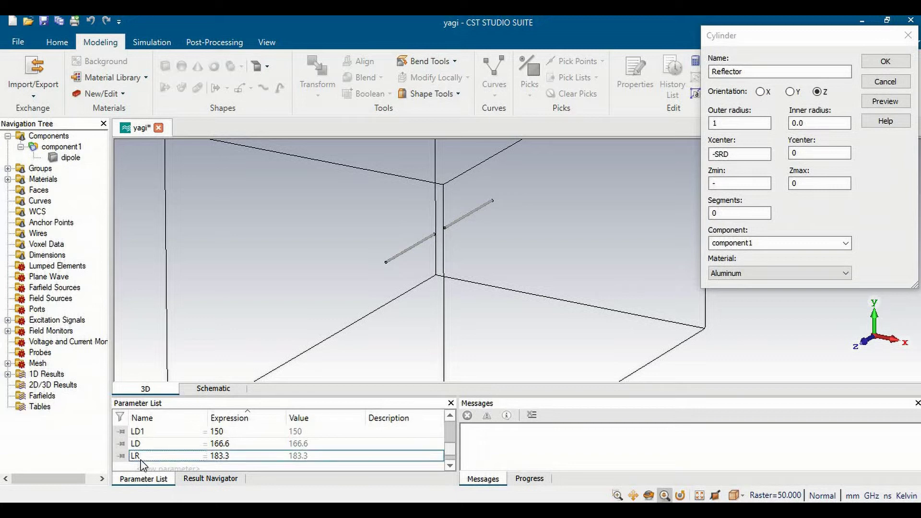
click(739, 184)
text(-LR/2)
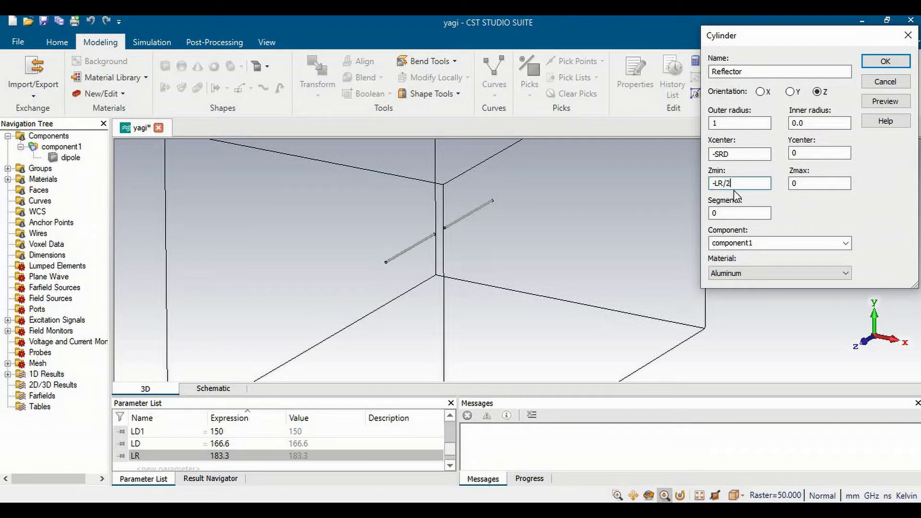
Set the Reflector cylinder's Zmax to LR/2, preview it, and create it in PEC.
double_click(715, 183)
key(ctrl+c)
key(Tab)
key(ctrl+v)
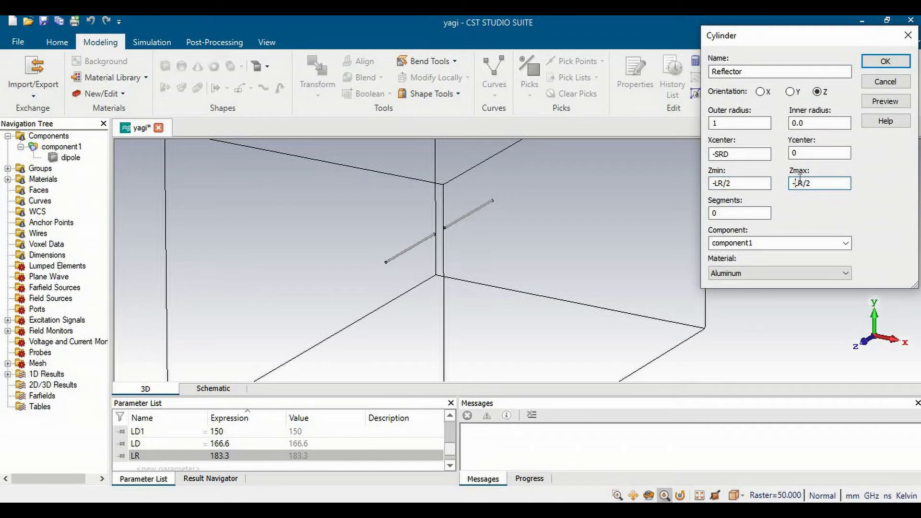
key(BackSpace)
click(781, 273)
click(741, 312)
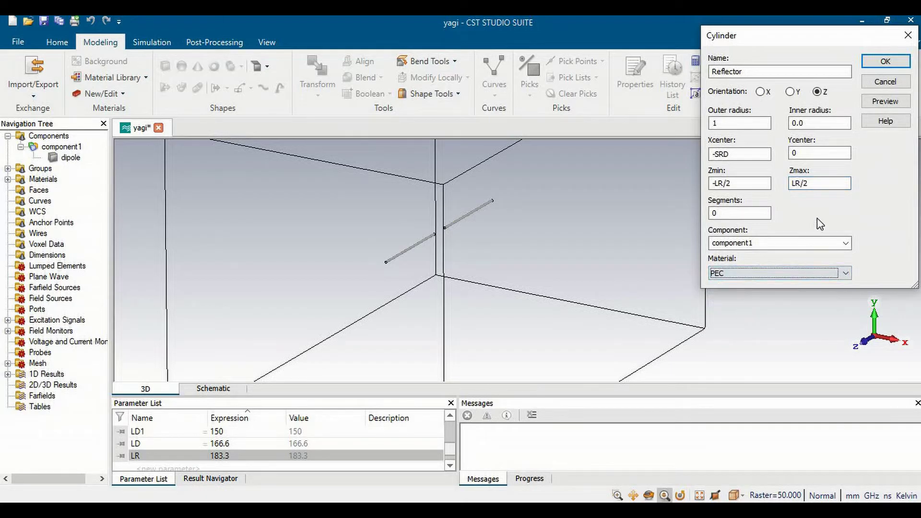
click(884, 104)
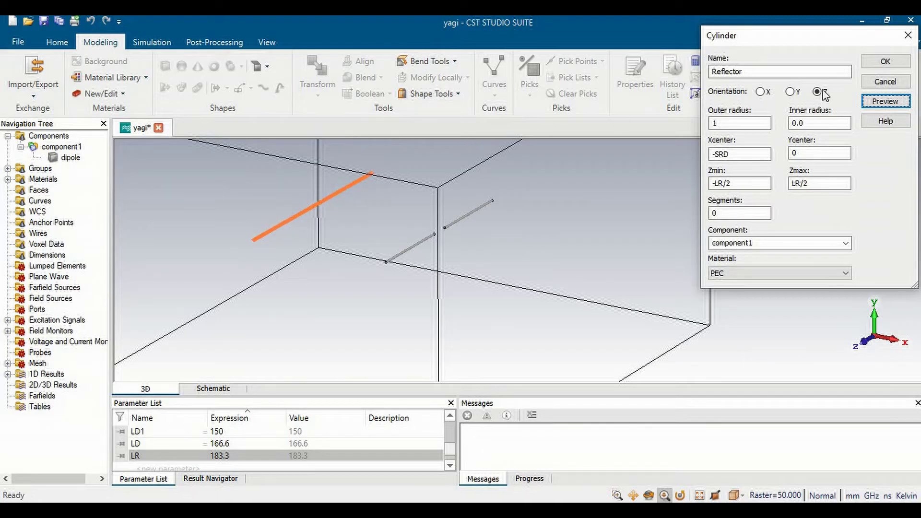
click(885, 62)
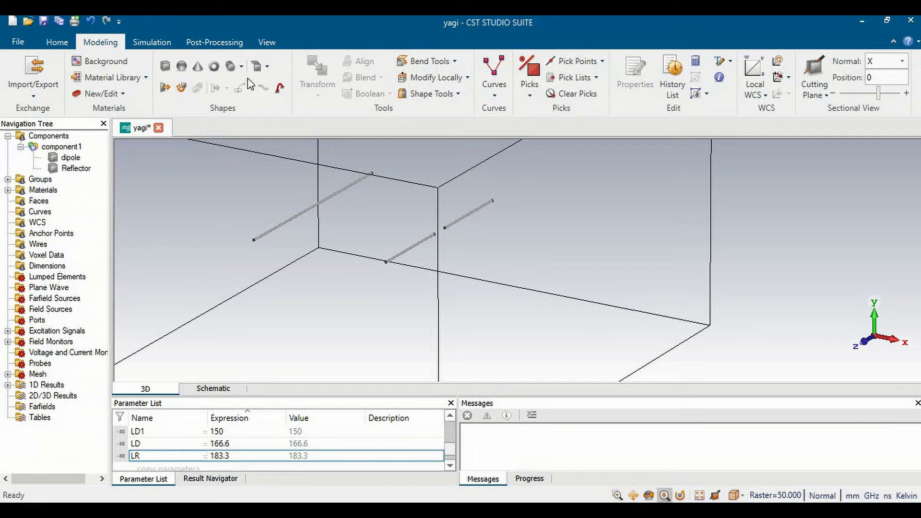
Start a new Z-oriented cylinder named Director1 with an outer radius of 1.
click(243, 67)
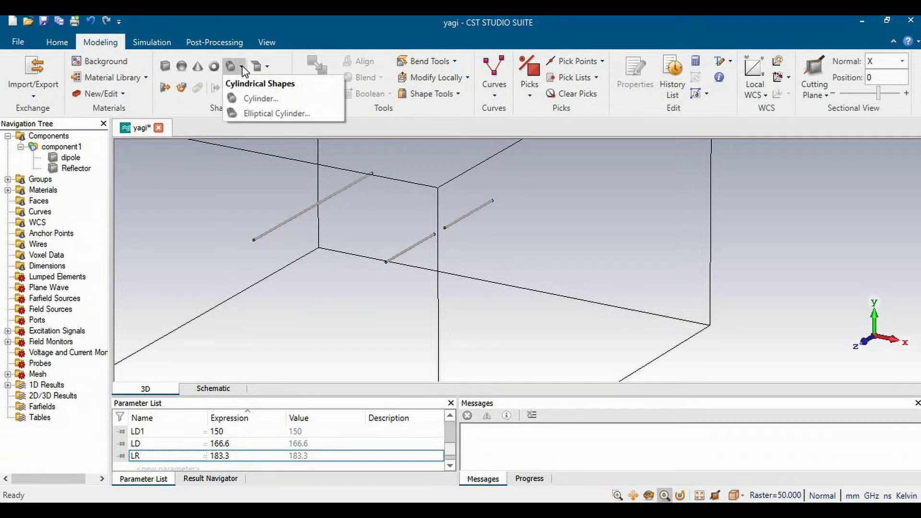
click(250, 96)
key(Escape)
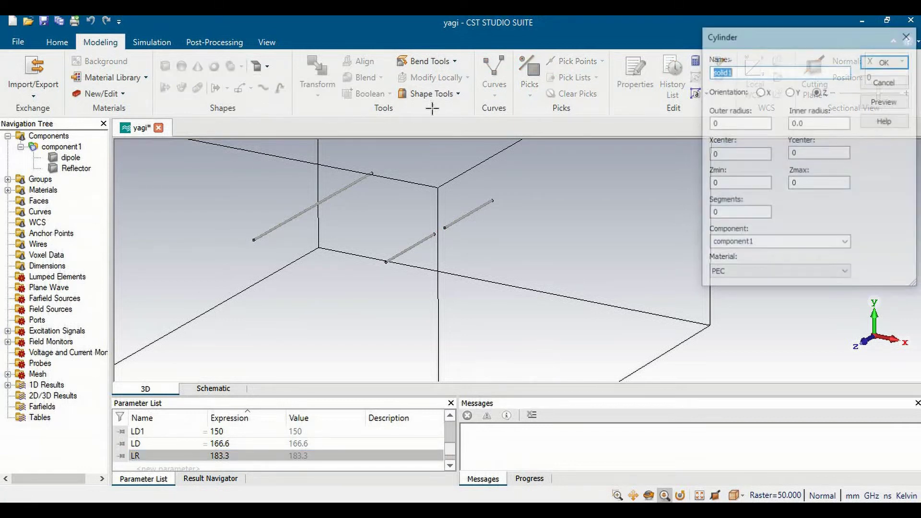
text(Di)
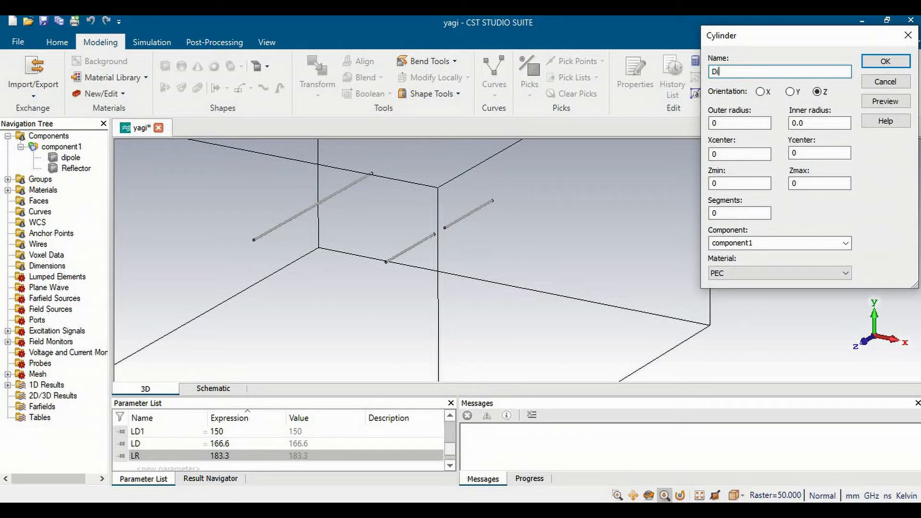
text(rector 1)
click(734, 123)
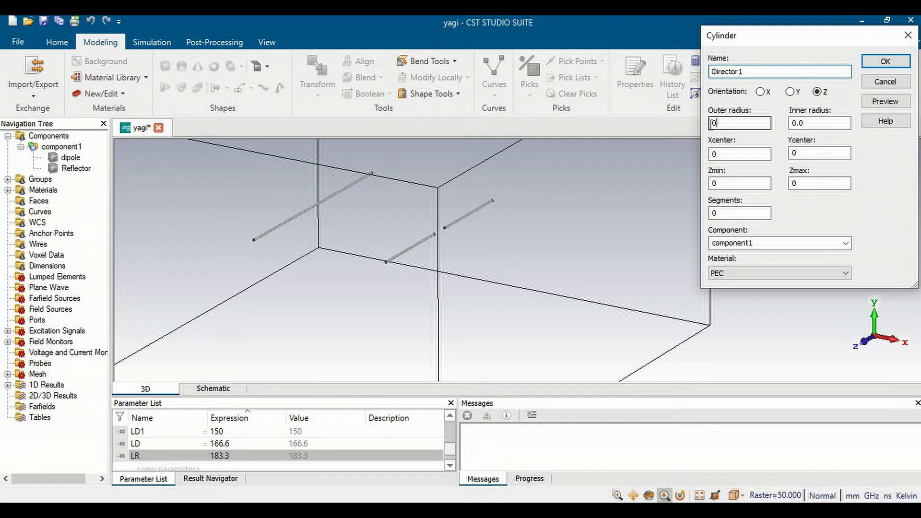
Check the dipole-to-director spacing variable in the parameter list and the Word design table, and set Director1's Xcenter to SDD.
click(733, 153)
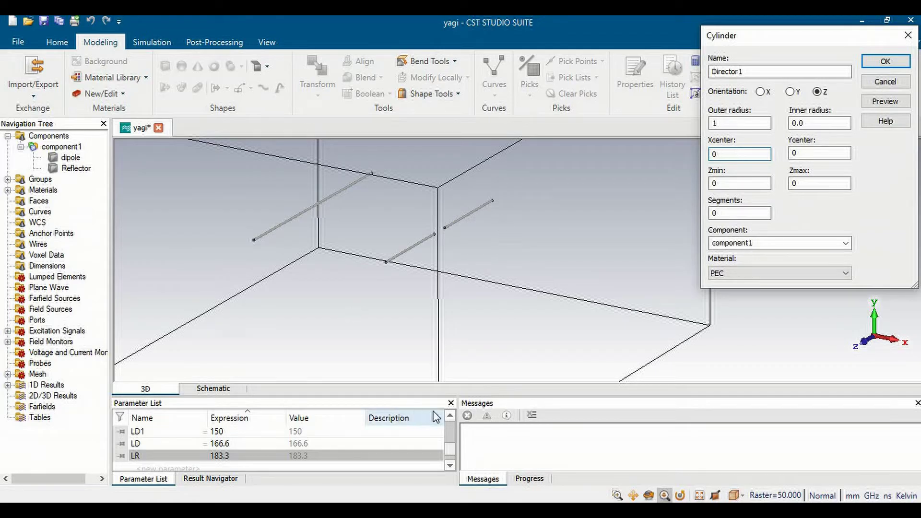
click(449, 416)
click(449, 416)
click(449, 416)
click(450, 416)
click(449, 416)
click(146, 433)
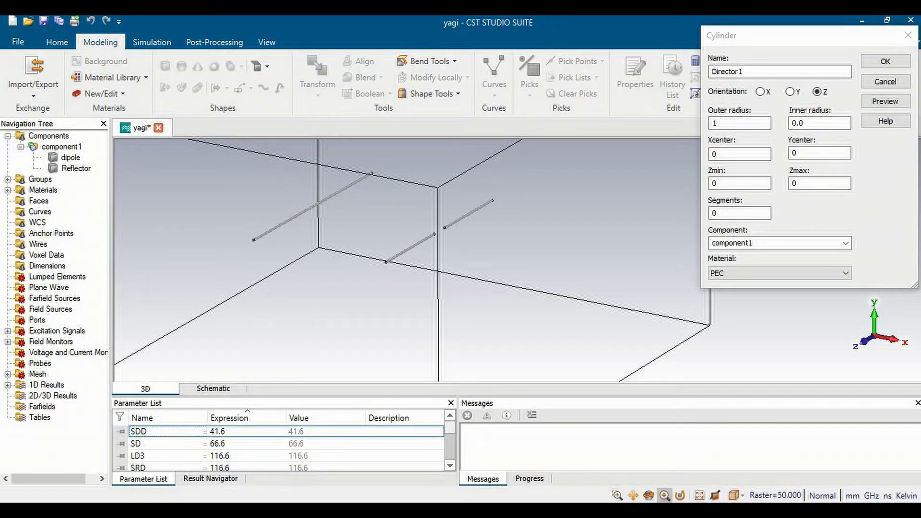
key(alt+Tab)
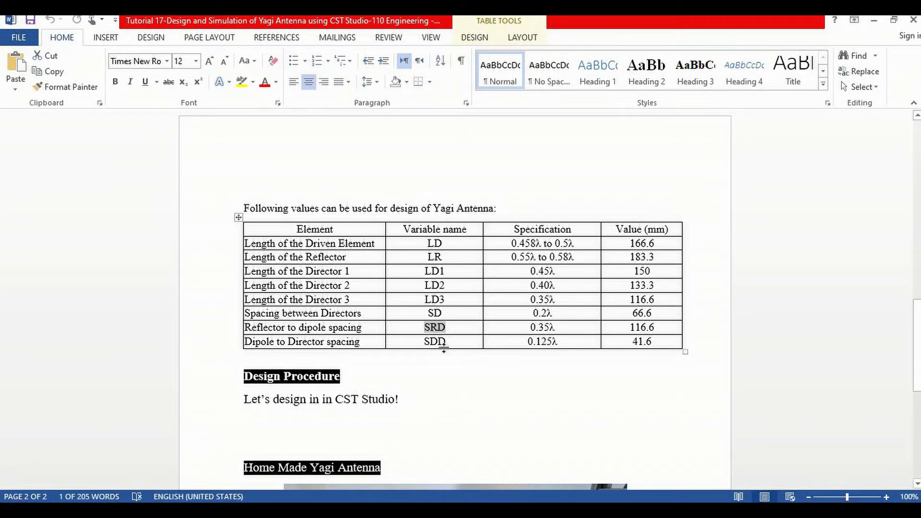
drag(446, 341, 424, 341)
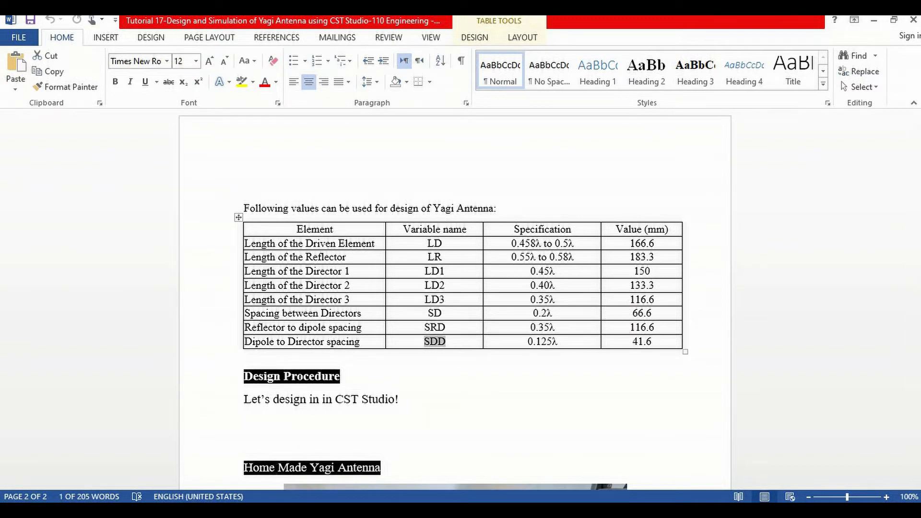
key(alt+Tab)
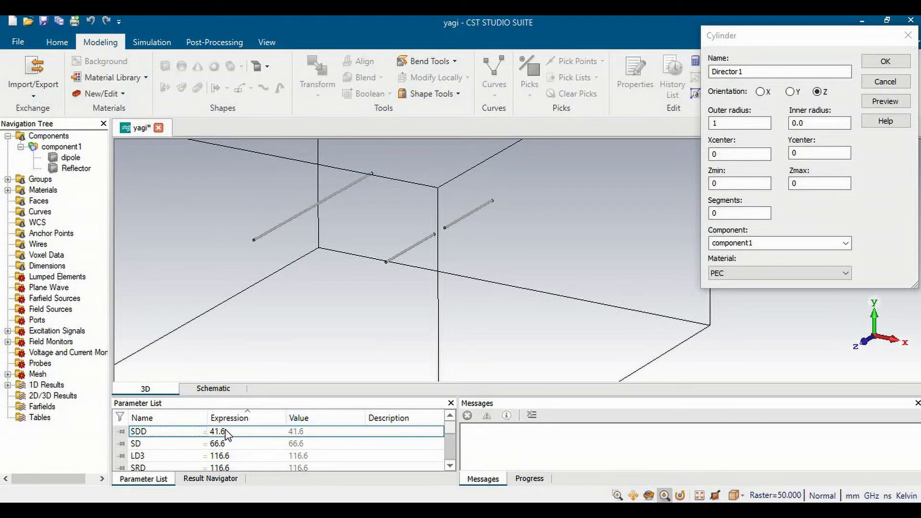
click(743, 154)
text(SRD)
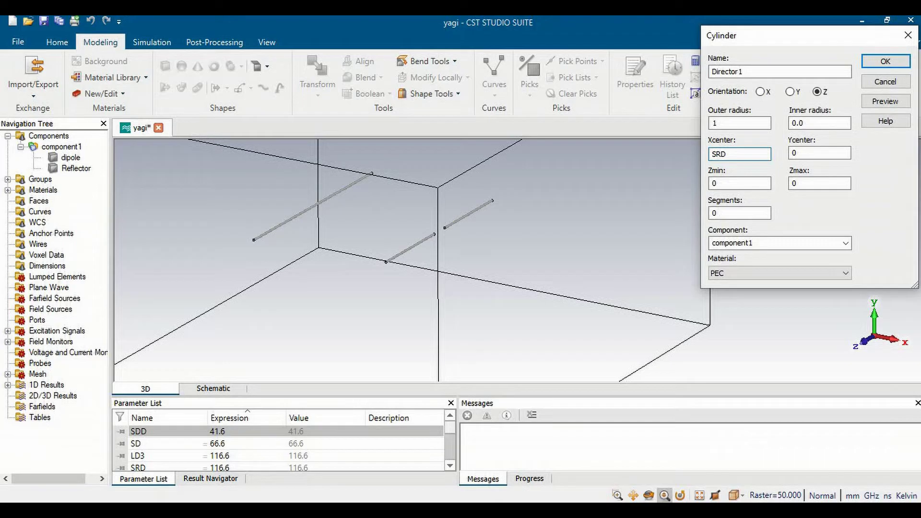
key(BackSpace)
key(BackSpace)
Set Director1's Zmin to -LD1/2 and Zmax to LD1/2, and create the cylinder in PEC.
click(734, 182)
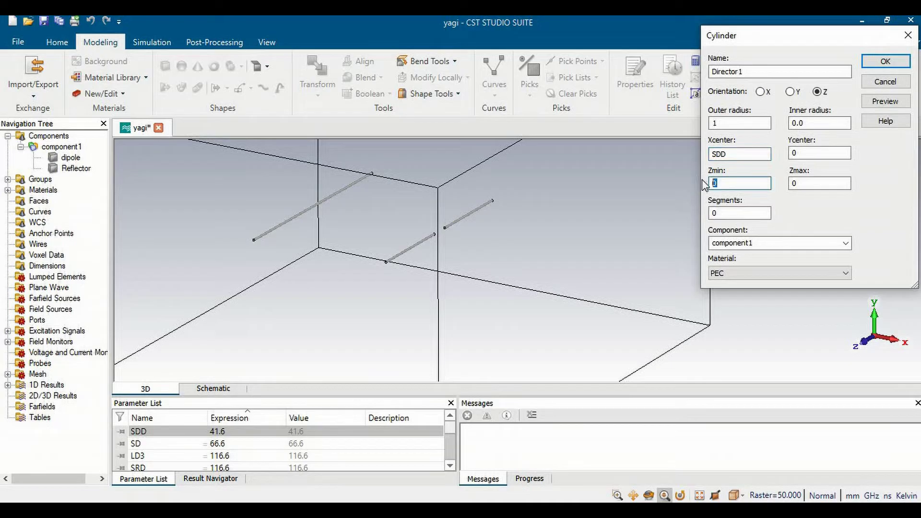
text(-LD1/2)
drag(751, 181, 717, 183)
key(ctrl+c)
click(816, 184)
key(ctrl+v)
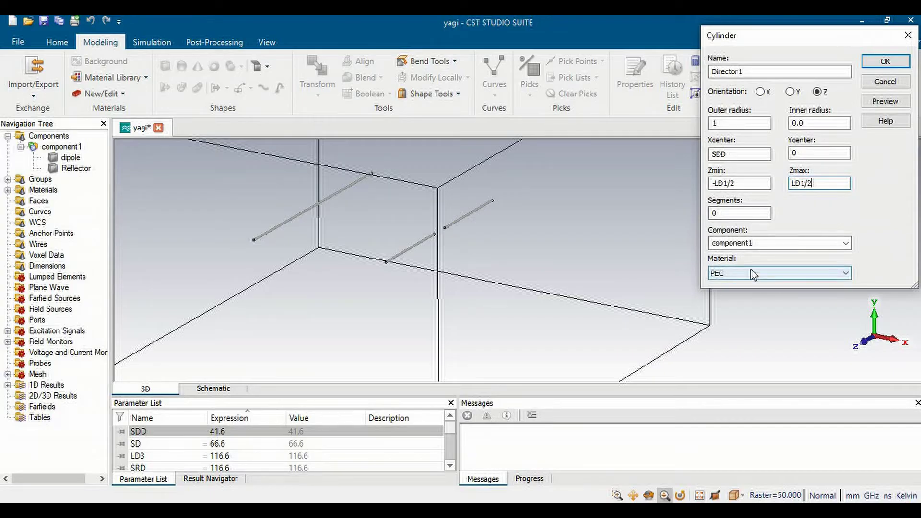
click(871, 103)
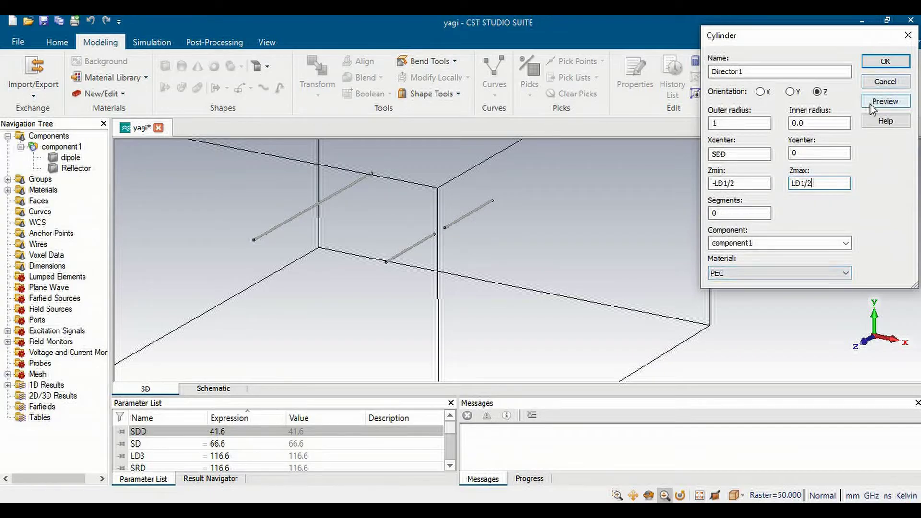
click(882, 62)
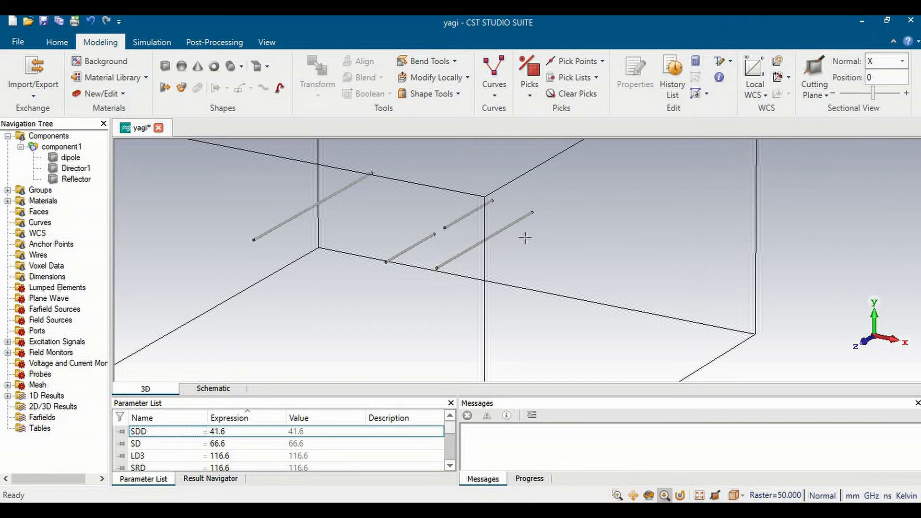
Start a new Z-oriented cylinder named Director2 with an outer radius of 1.
click(241, 66)
click(250, 100)
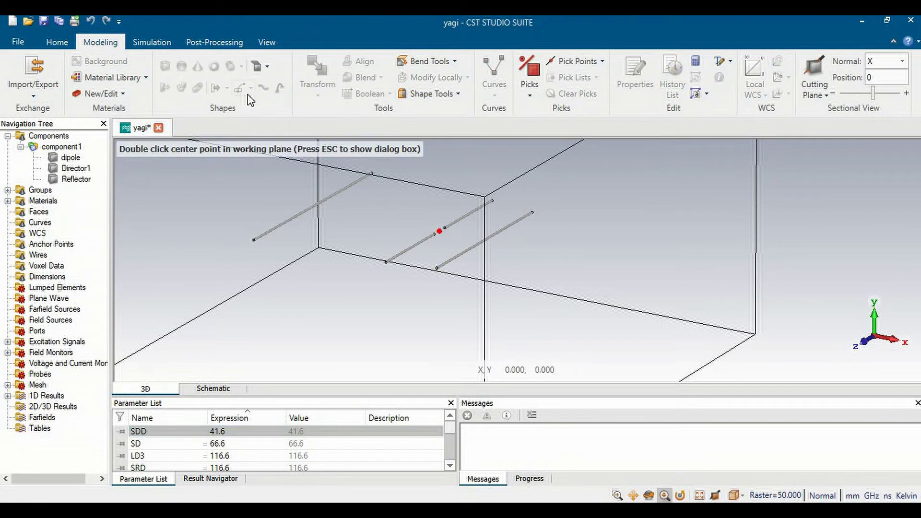
key(Escape)
text(Director2)
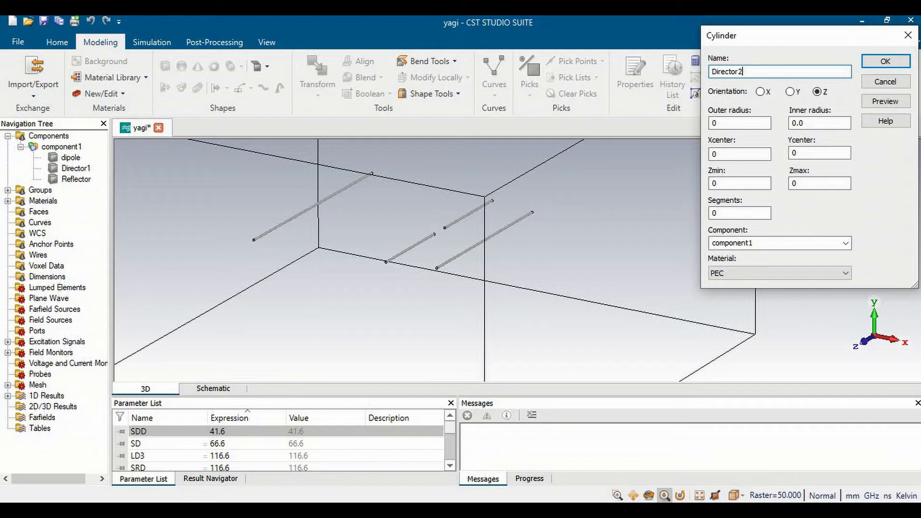
click(734, 125)
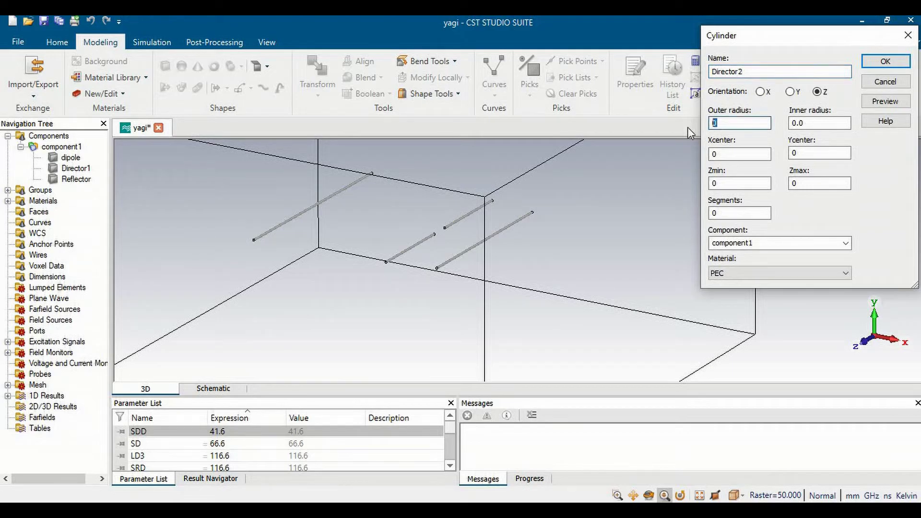
text(1)
Check the spacing between directors in the Word design table and set Director2's Xcenter to SDD+SDD.
click(729, 158)
double_click(715, 154)
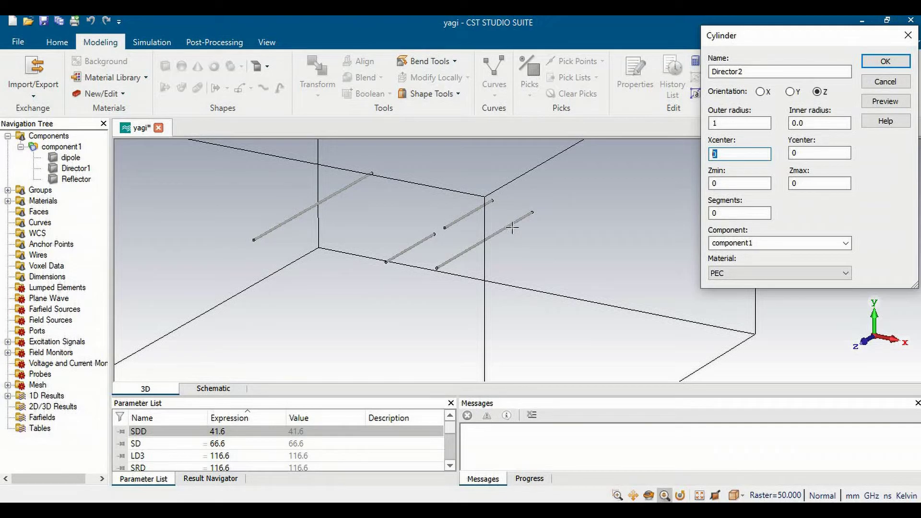
text(SDD+)
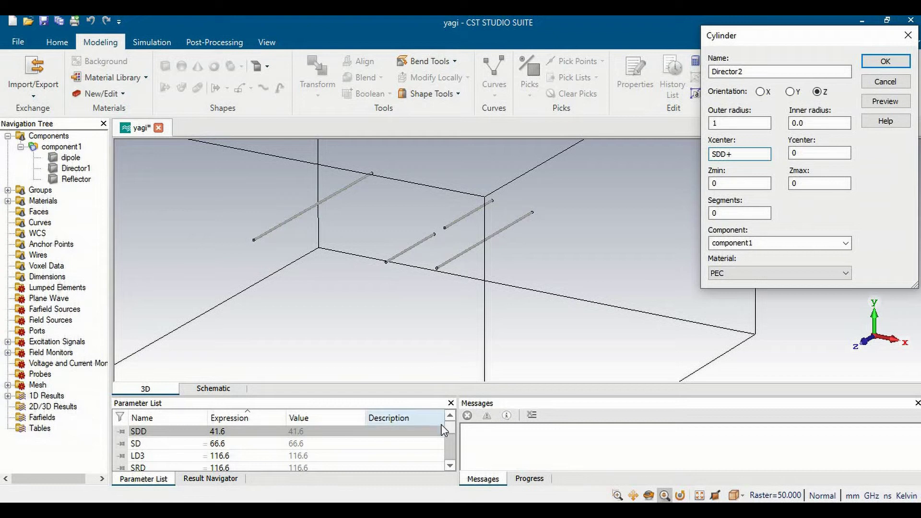
click(450, 466)
click(451, 466)
click(450, 466)
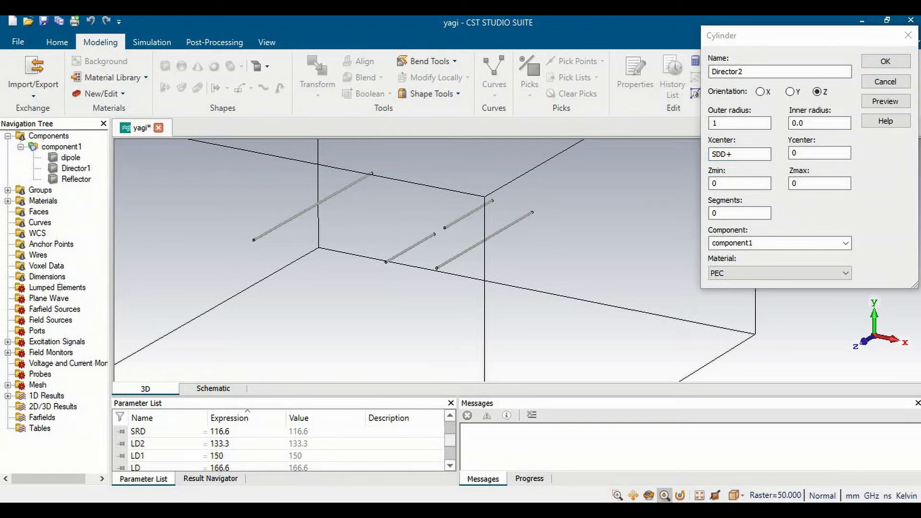
click(229, 367)
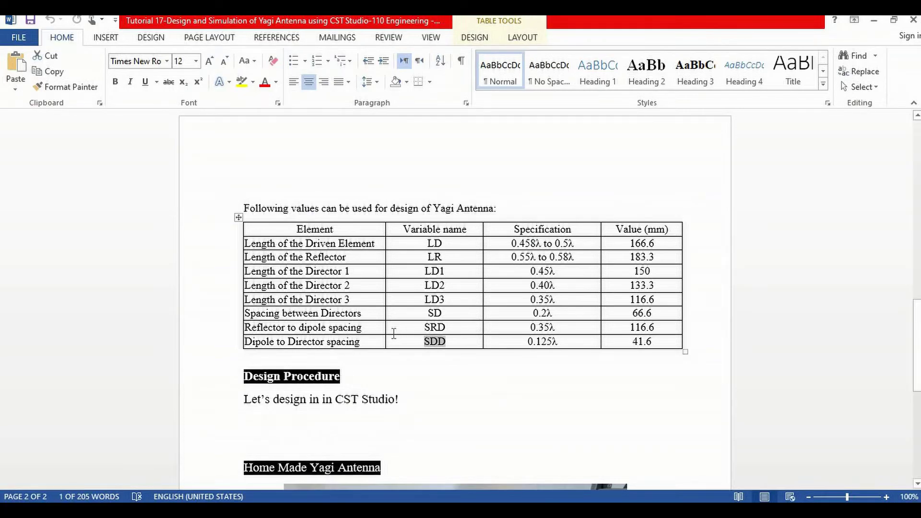
drag(338, 319, 442, 319)
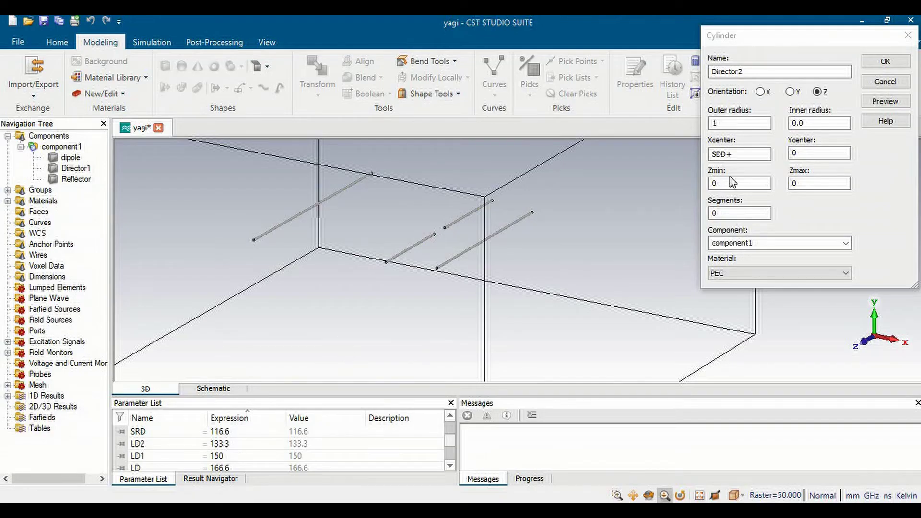
click(741, 154)
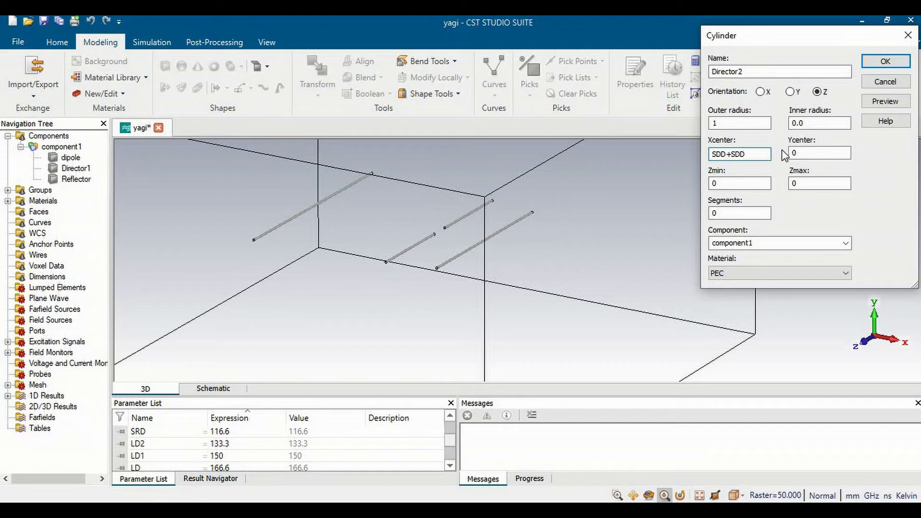
Set the Director2 cylinder's Zmin to -LD2/2 and Zmax to LD2/2.
double_click(737, 184)
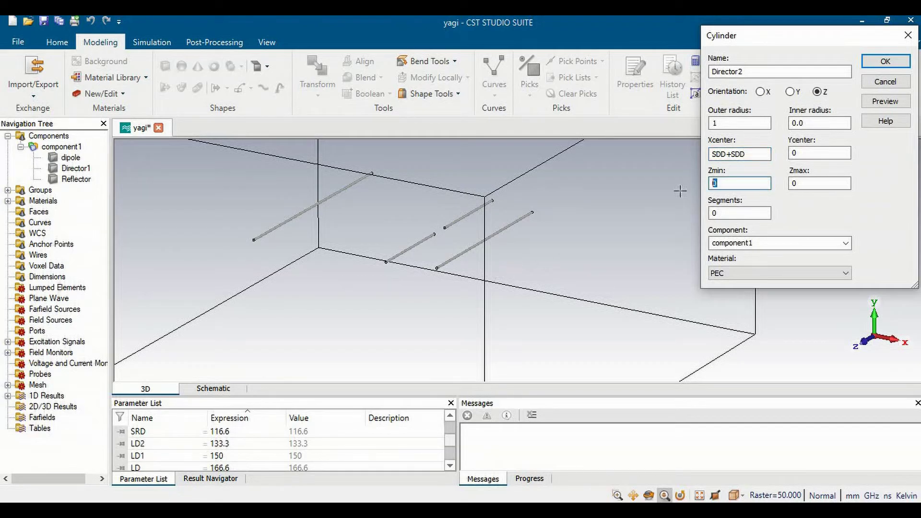
text(-LD2/2)
drag(735, 184, 719, 184)
key(Tab)
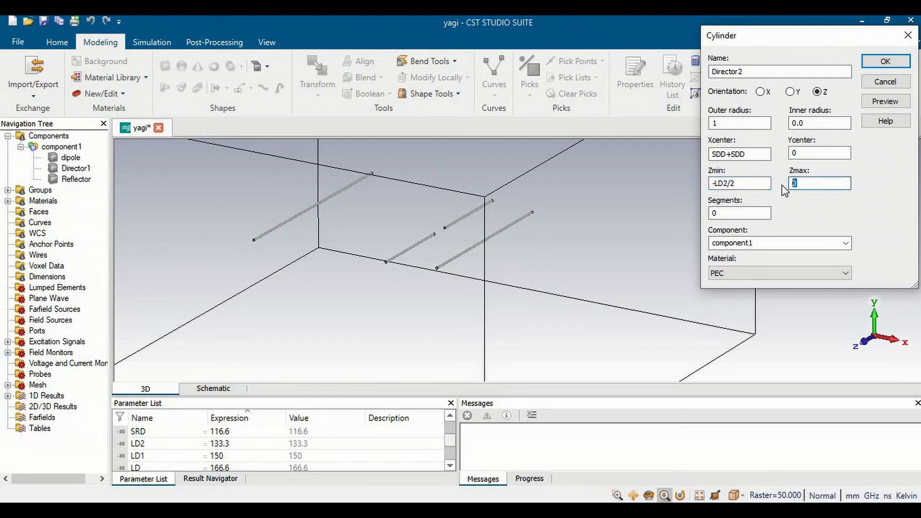
text(LD2/2)
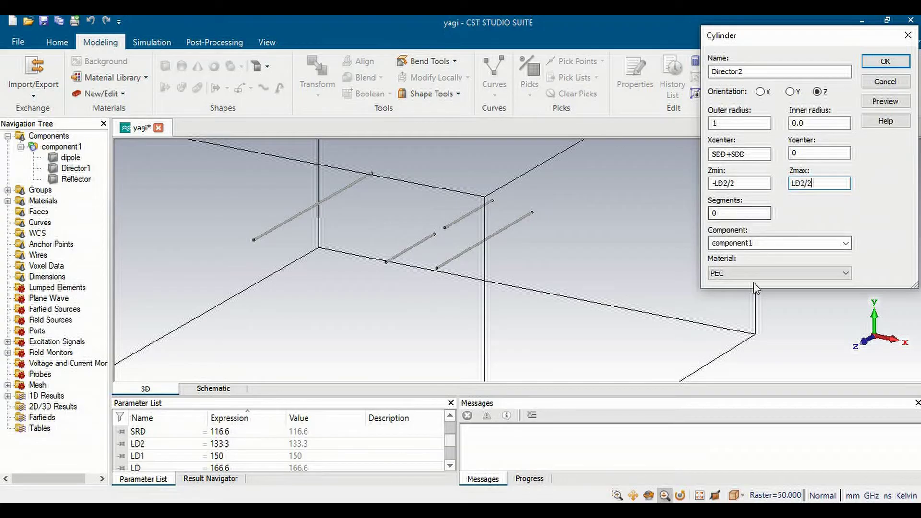
Preview the Director2 cylinder and create it in PEC.
click(880, 101)
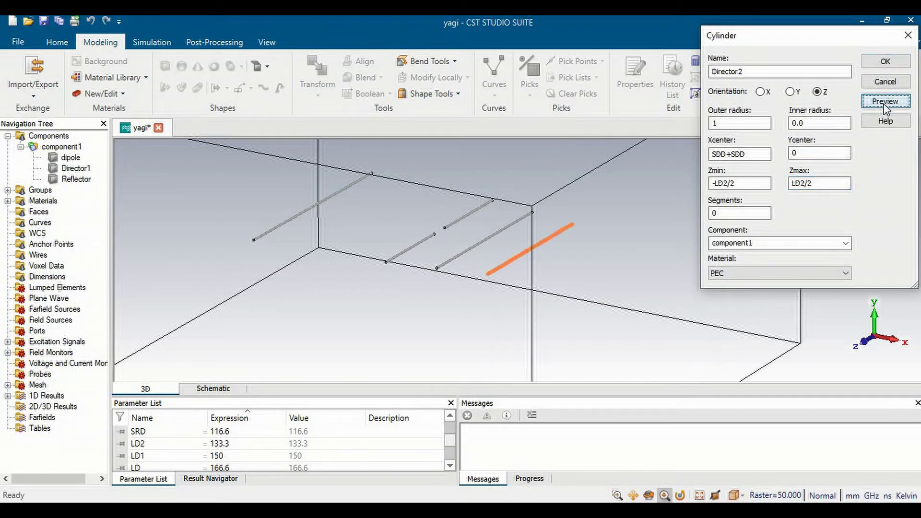
click(894, 63)
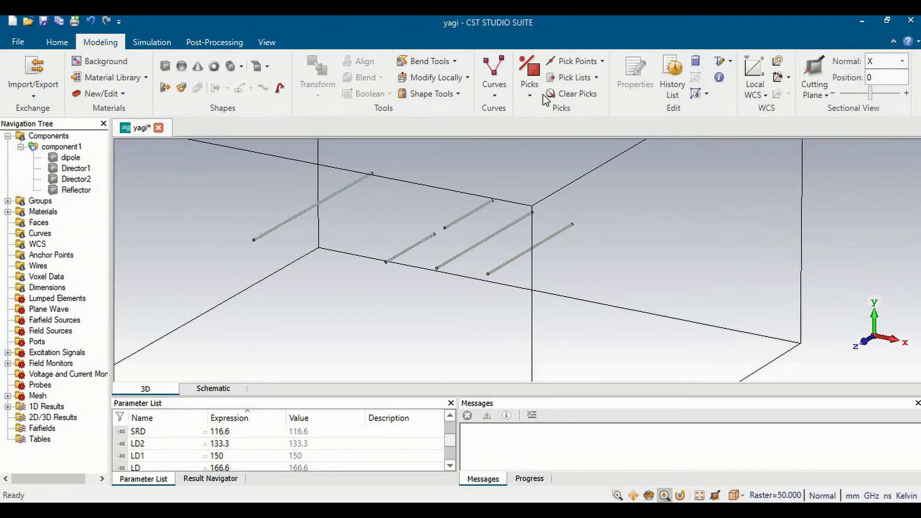
Start a new Z-oriented cylinder named Director3 with an outer radius of 1 and an Xcenter of SDD+SD+SD.
click(240, 66)
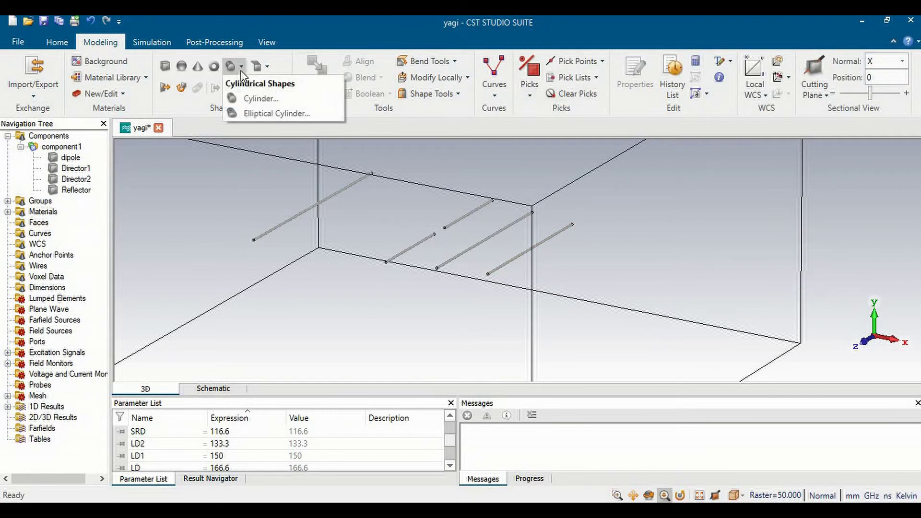
click(246, 101)
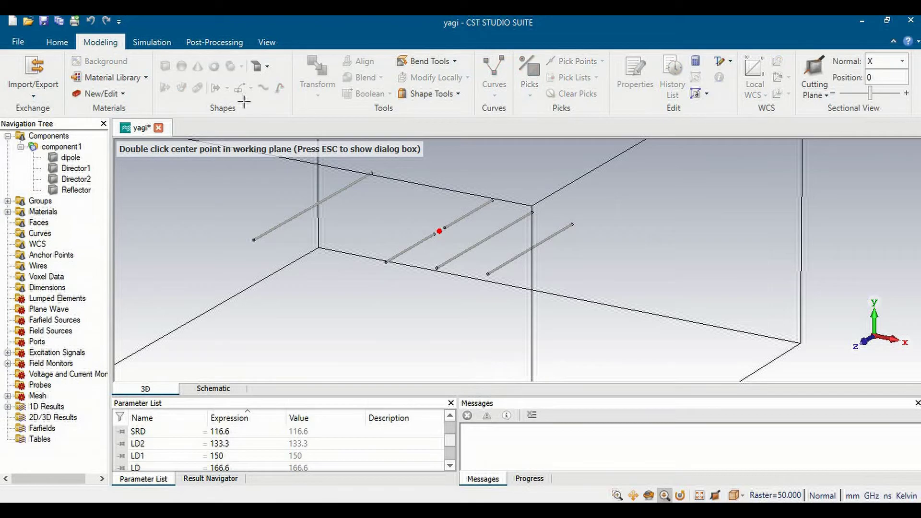
key(Escape)
text(Director)
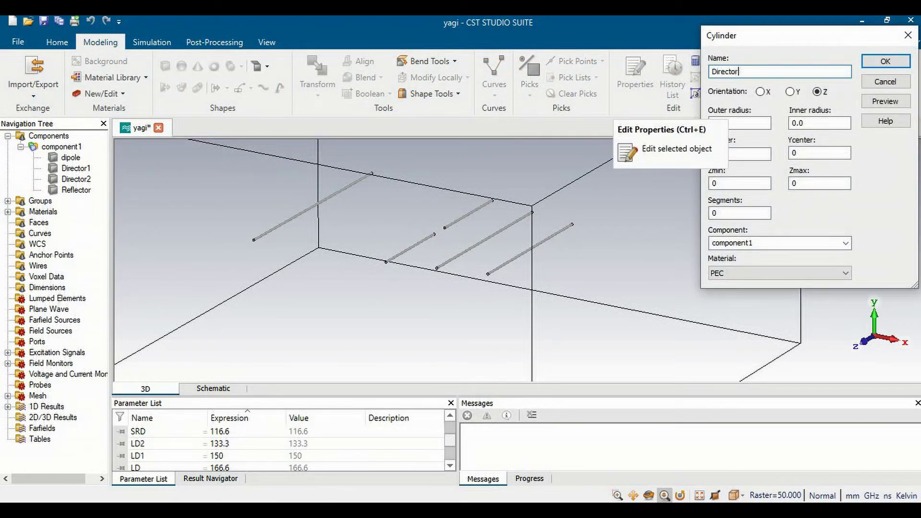
text(3)
click(765, 124)
text(0)
key(BackSpace)
text(1)
key(Tab)
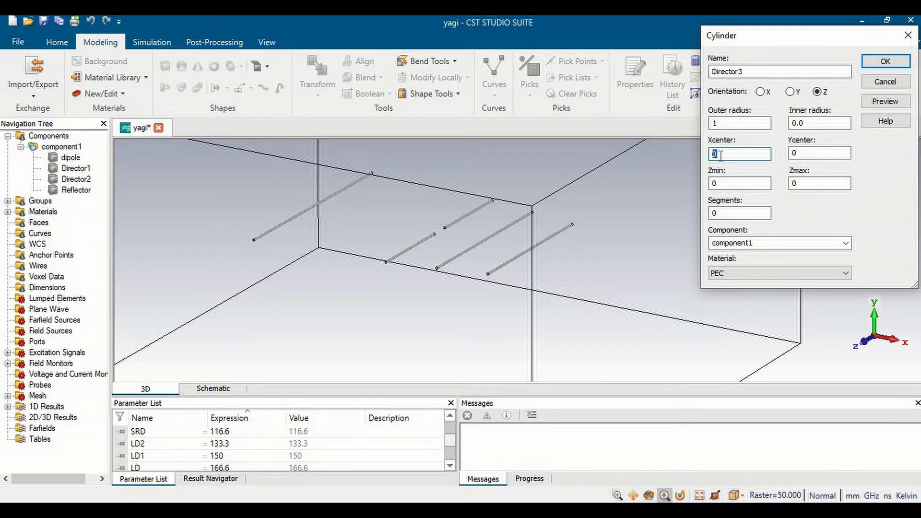
text(SDD+SD)
text(+SD)
Set Director3's Zmin to -LD3/3 and Zmax to LD3/3, preview it and create the cylinder in PEC.
double_click(737, 182)
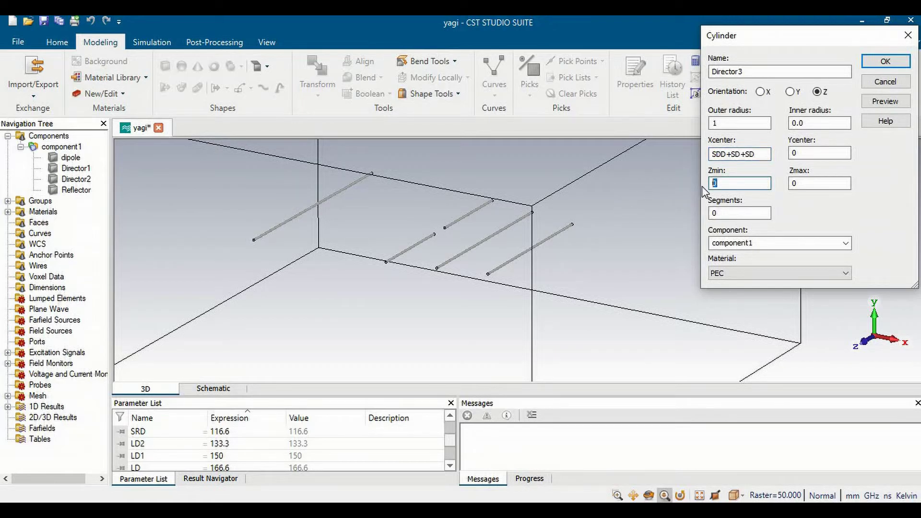
text(-LD3/3)
drag(748, 183, 716, 183)
key(ctrl+c)
double_click(791, 183)
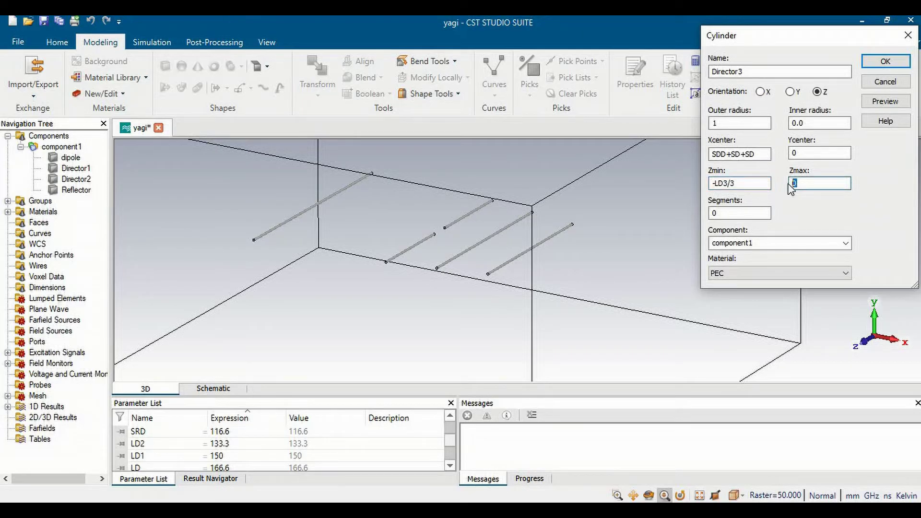
key(ctrl+v)
click(886, 101)
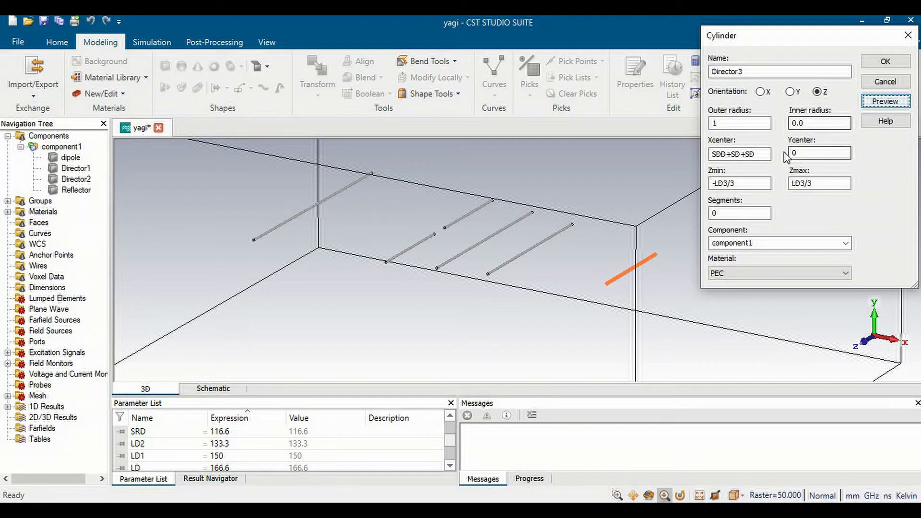
click(759, 155)
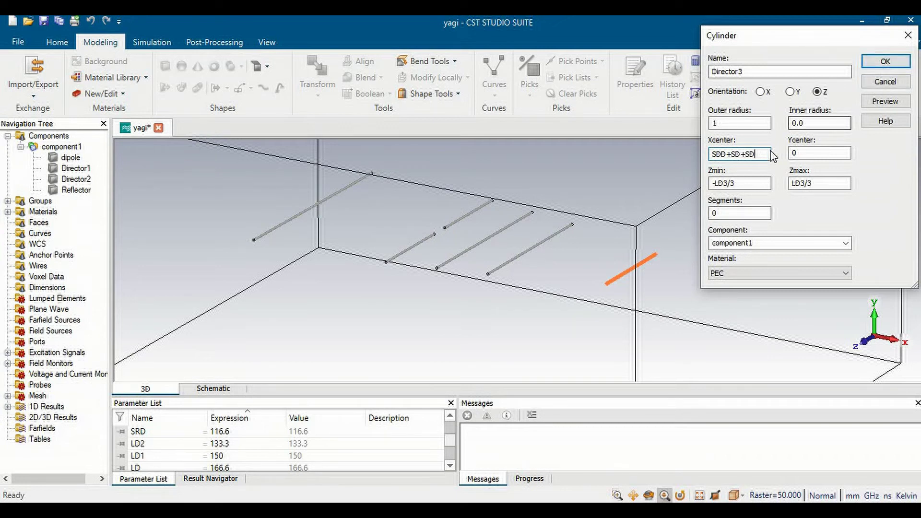
shift+drag(735, 150, 713, 150)
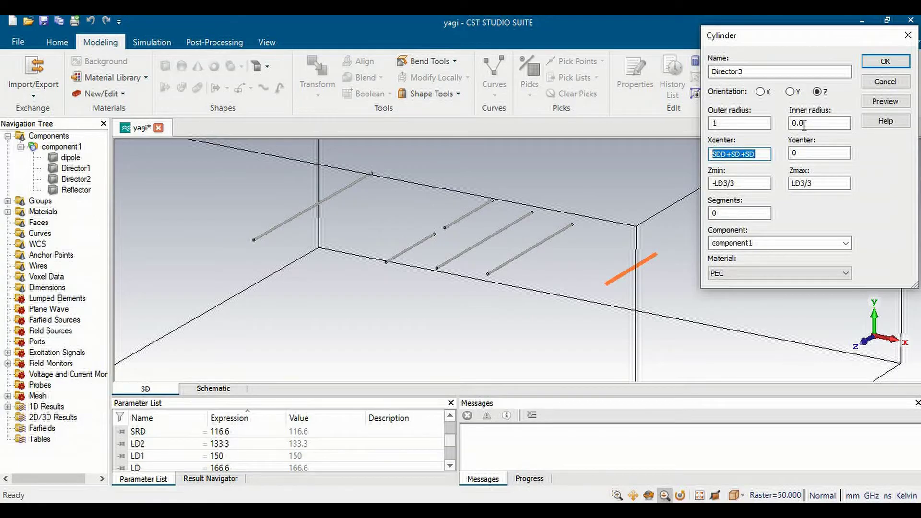
click(893, 65)
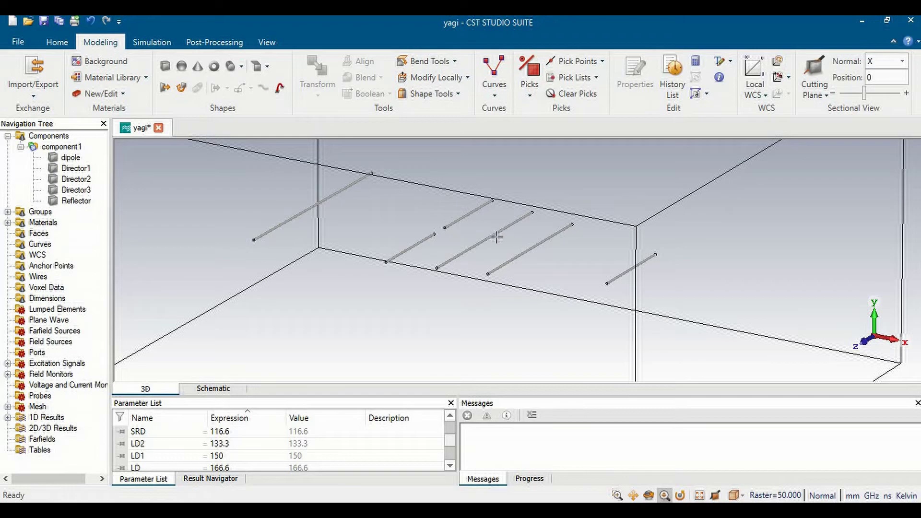
Edit the Director2 cylinder definition and set its Xcenter to SDD+SD.
double_click(76, 179)
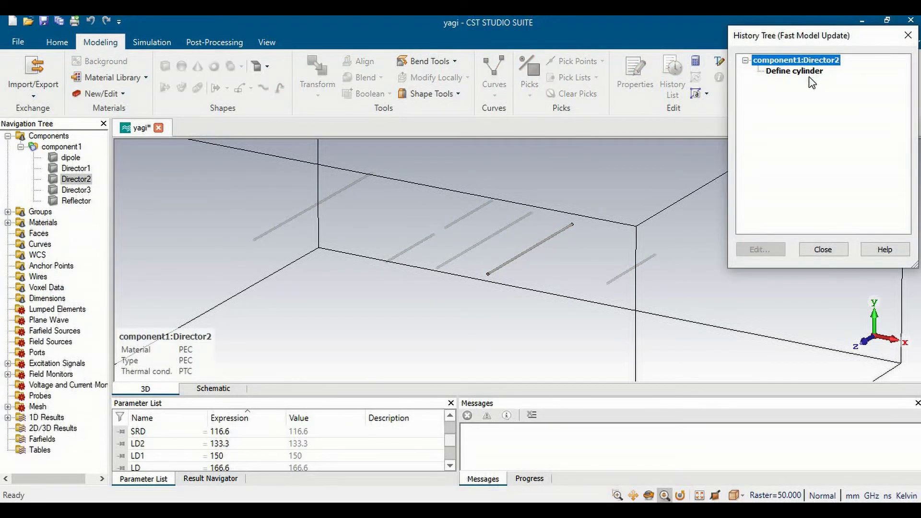
double_click(809, 76)
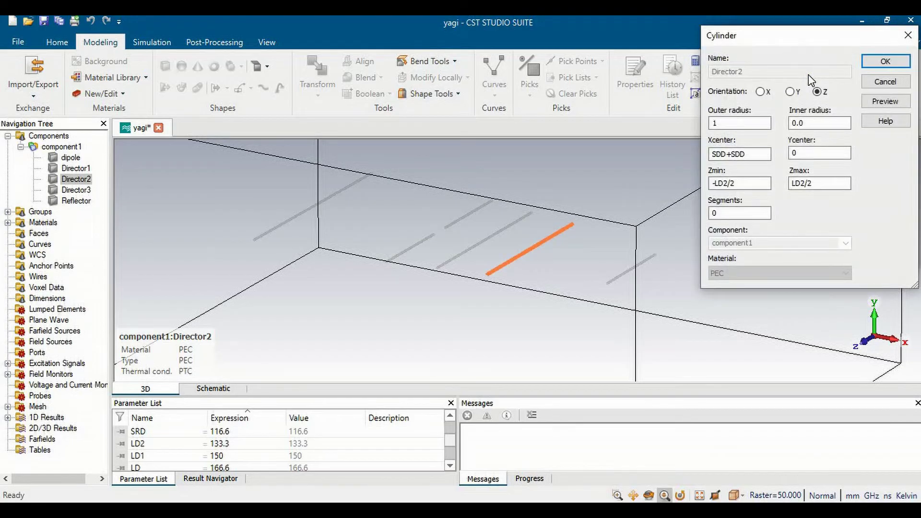
click(749, 154)
double_click(714, 154)
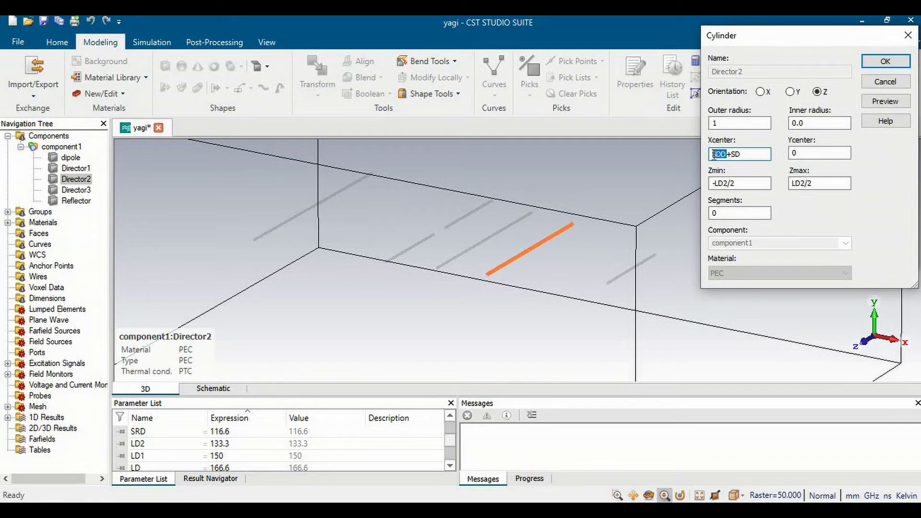
click(745, 155)
click(884, 102)
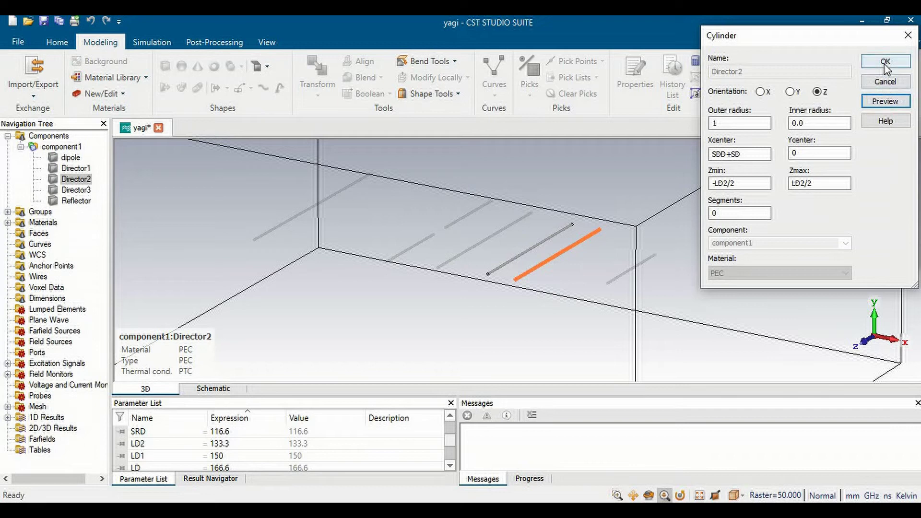
click(885, 63)
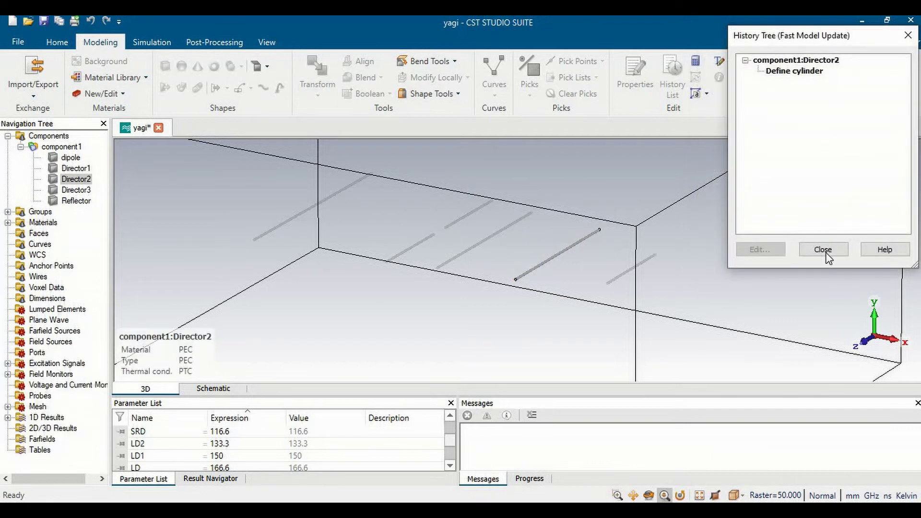
click(824, 254)
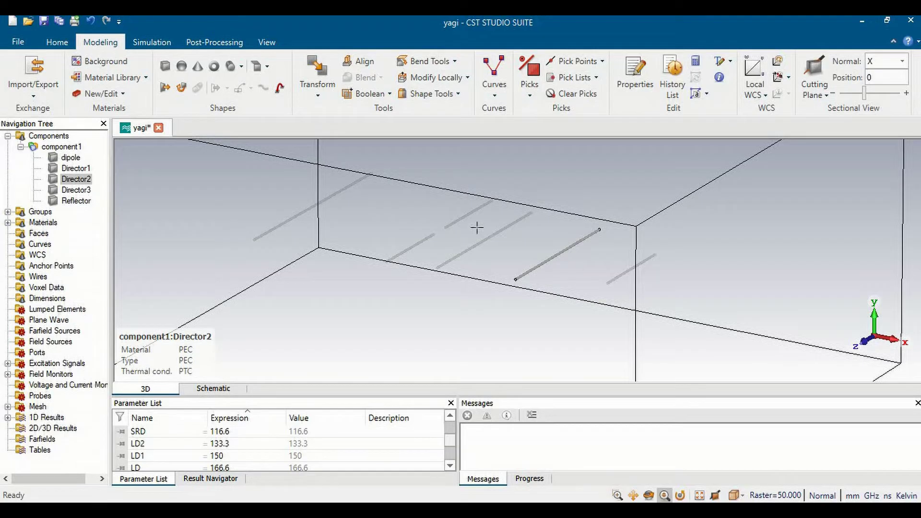
Pick the circle centre of the dipole arm's end face on the negative-Z side of the feed gap.
click(62, 147)
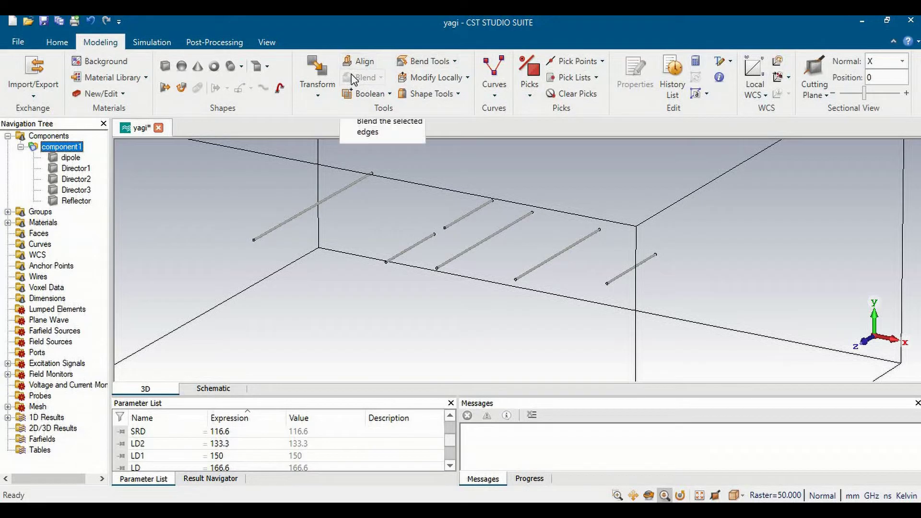
click(266, 43)
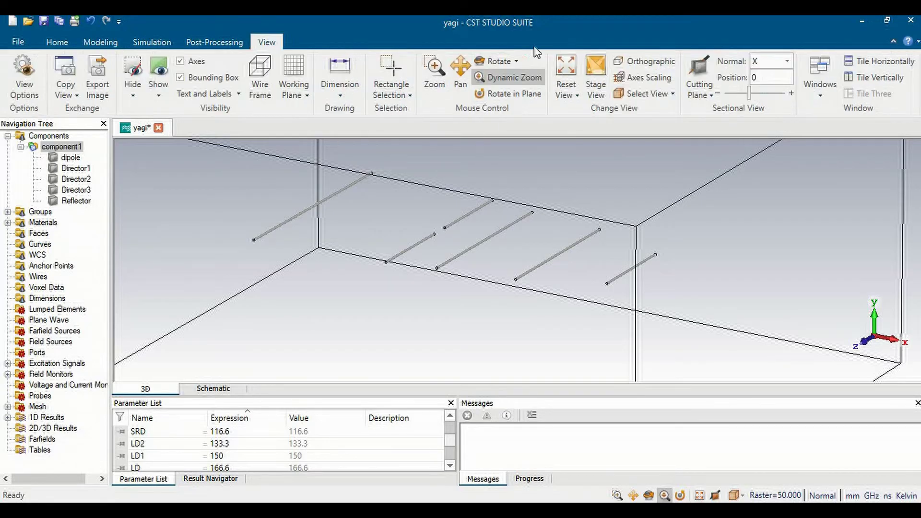
click(513, 78)
drag(432, 272, 332, 419)
click(459, 77)
drag(298, 203, 438, 272)
click(509, 78)
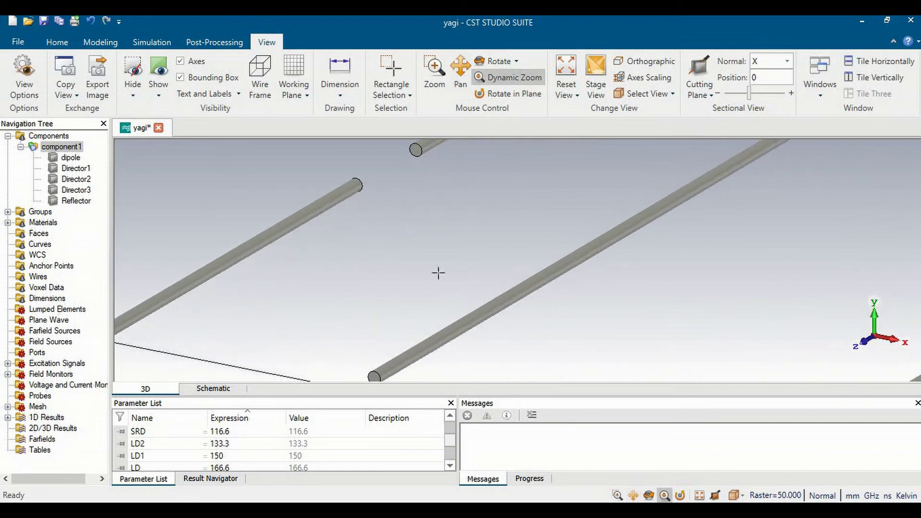
click(460, 79)
drag(407, 224, 514, 275)
click(509, 77)
drag(522, 213, 522, 233)
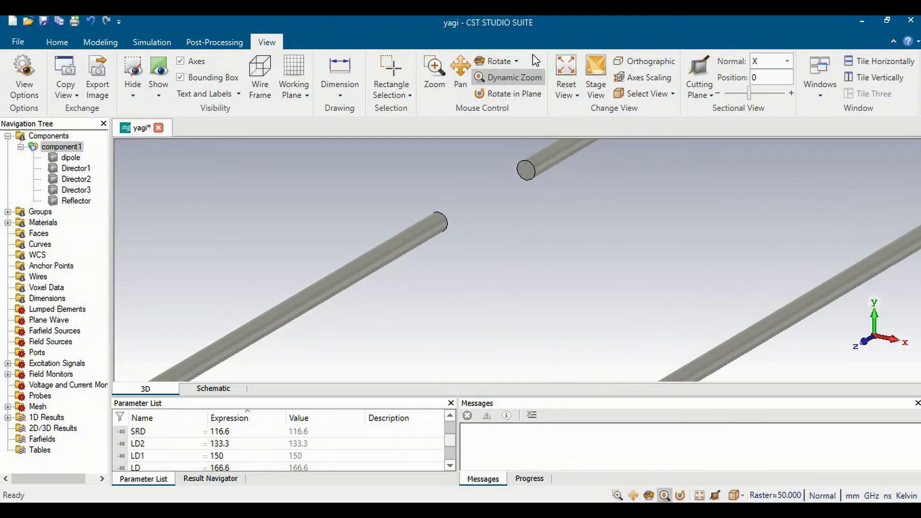
click(459, 69)
drag(519, 169, 510, 208)
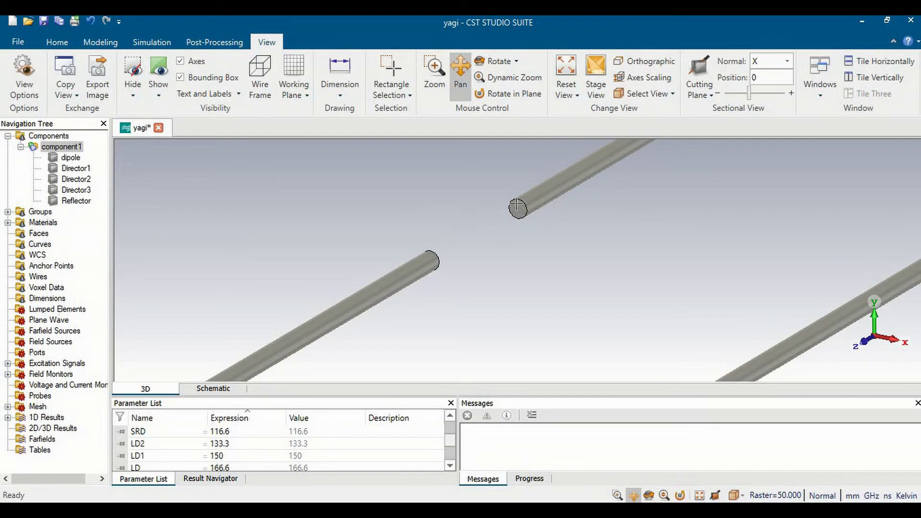
key(c)
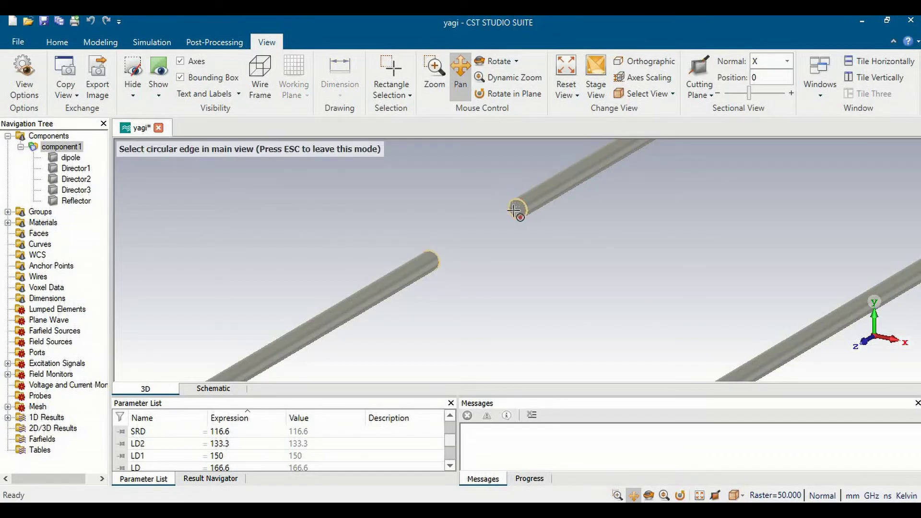
click(523, 208)
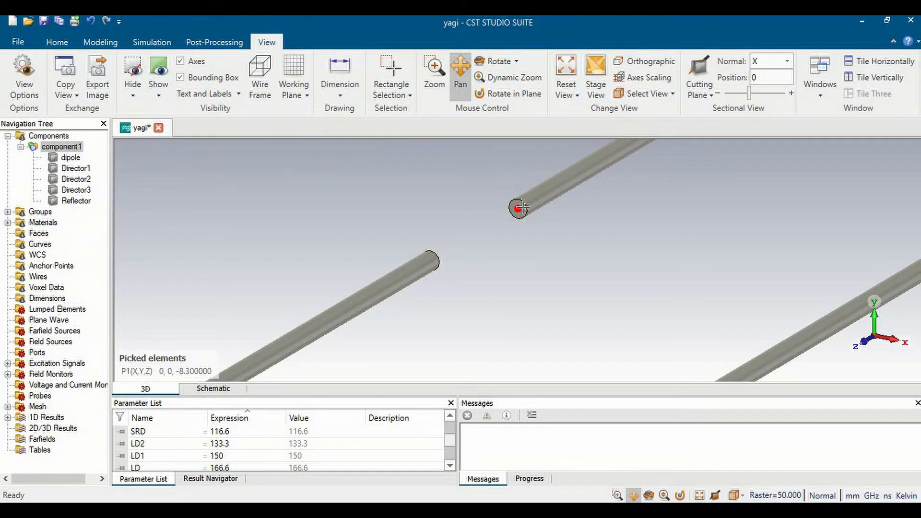
Pick the circle centre of the opposite dipole arm's end face on the positive-Z side of the gap.
click(494, 61)
drag(434, 210, 421, 236)
mouse_move(449, 208)
mouse_down()
mouse_move(418, 251)
mouse_move(476, 189)
mouse_move(444, 221)
mouse_move(477, 175)
mouse_up()
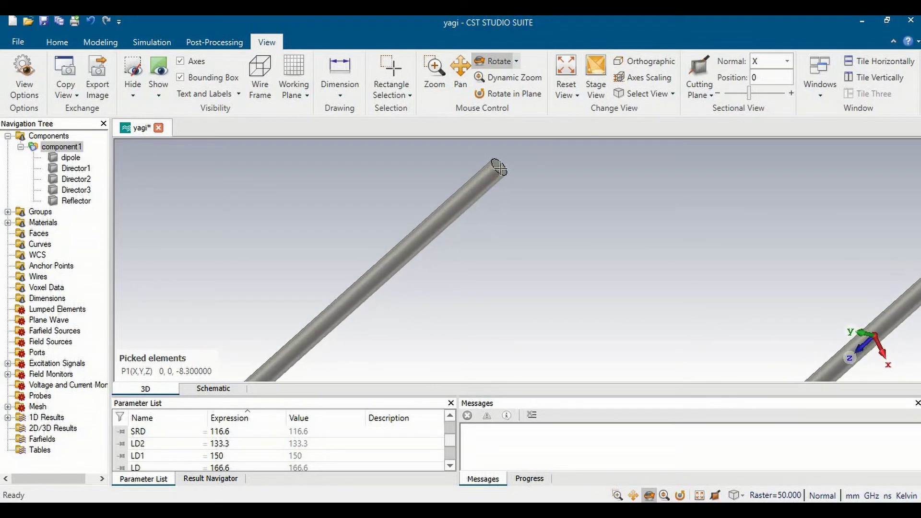
key(c)
click(499, 164)
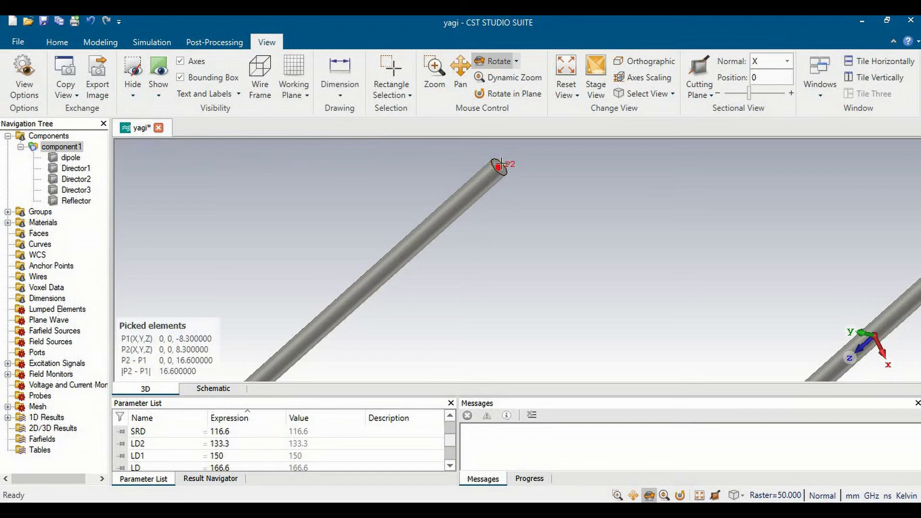
Create an S-parameter discrete edge port with 50 Ohm impedance between the two picked points in the dipole gap.
click(494, 77)
drag(576, 216, 528, 268)
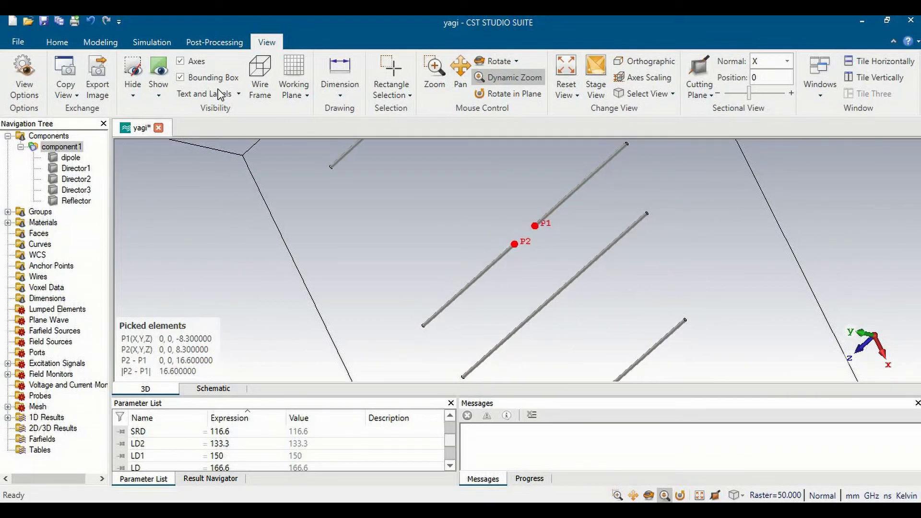
click(148, 43)
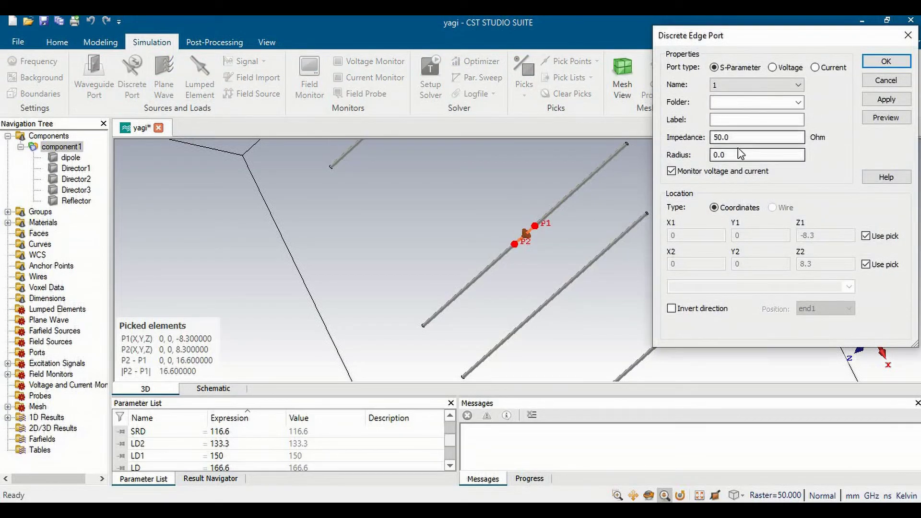
drag(731, 138, 711, 139)
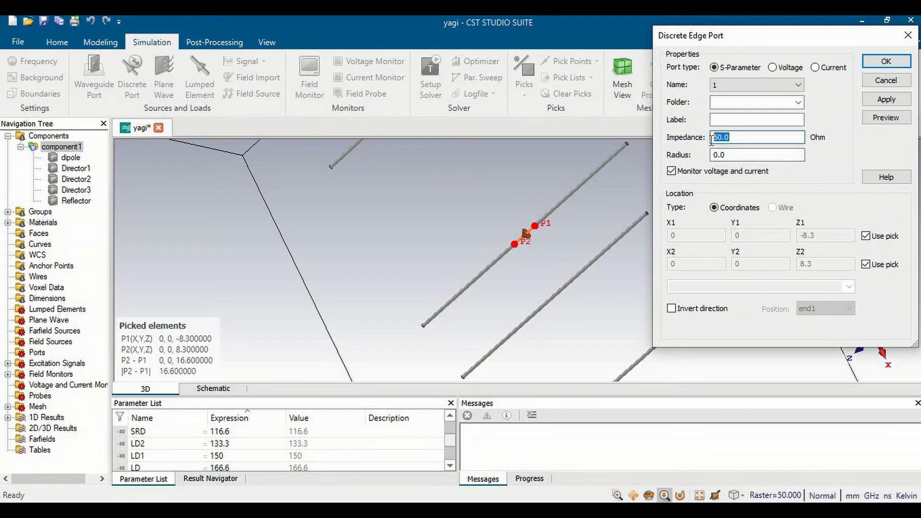
click(886, 98)
click(886, 63)
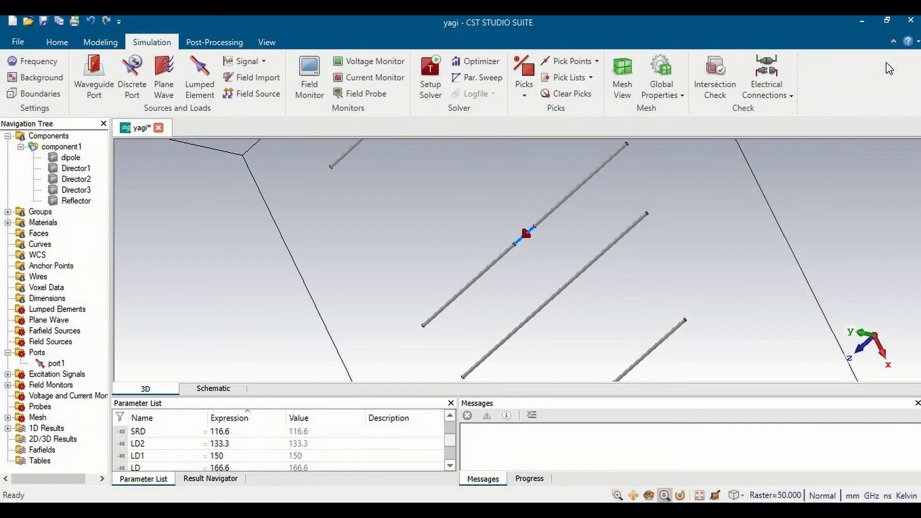
Examine the whole antenna, with its reflector, port-fed dipole and three directors, from different angles.
click(265, 42)
click(499, 77)
drag(600, 207, 602, 156)
drag(575, 249, 586, 202)
click(480, 62)
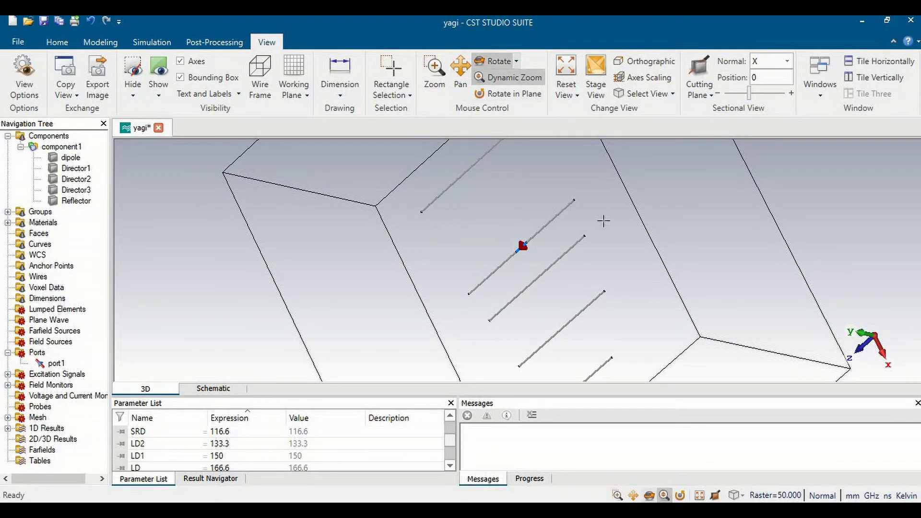
drag(674, 350, 522, 260)
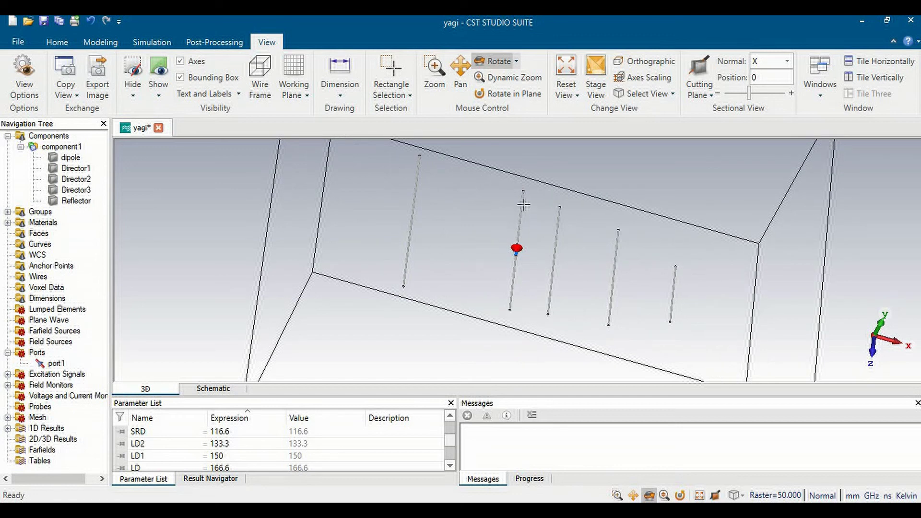
click(492, 82)
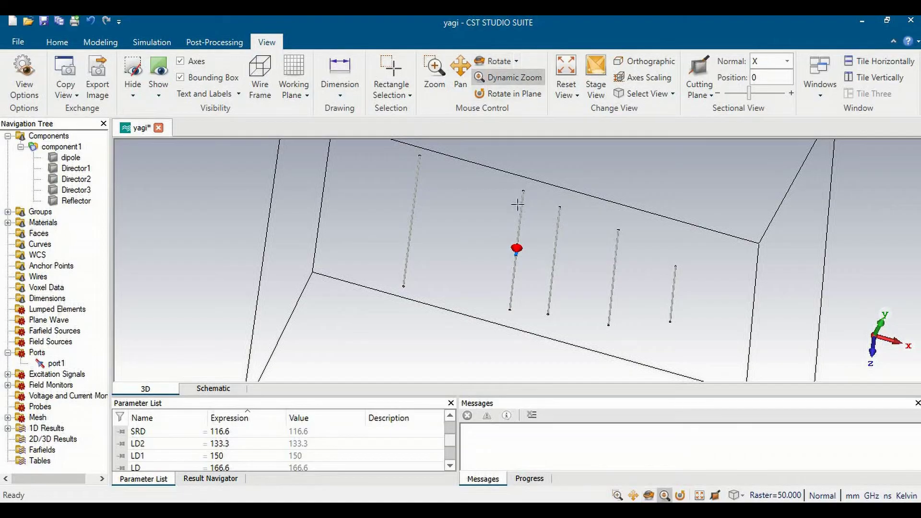
drag(506, 220, 496, 178)
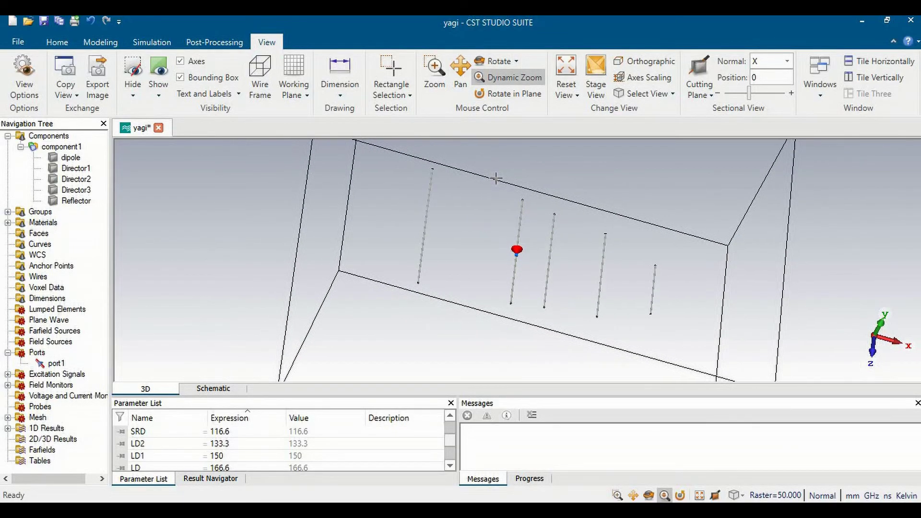
Run the solver simulation of the complete Yagi antenna model.
drag(503, 273, 502, 235)
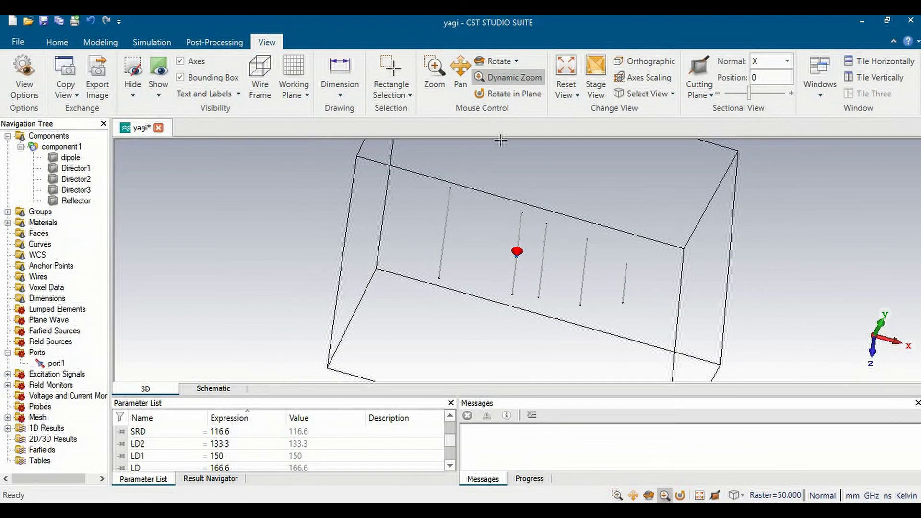
click(501, 80)
drag(504, 303, 502, 338)
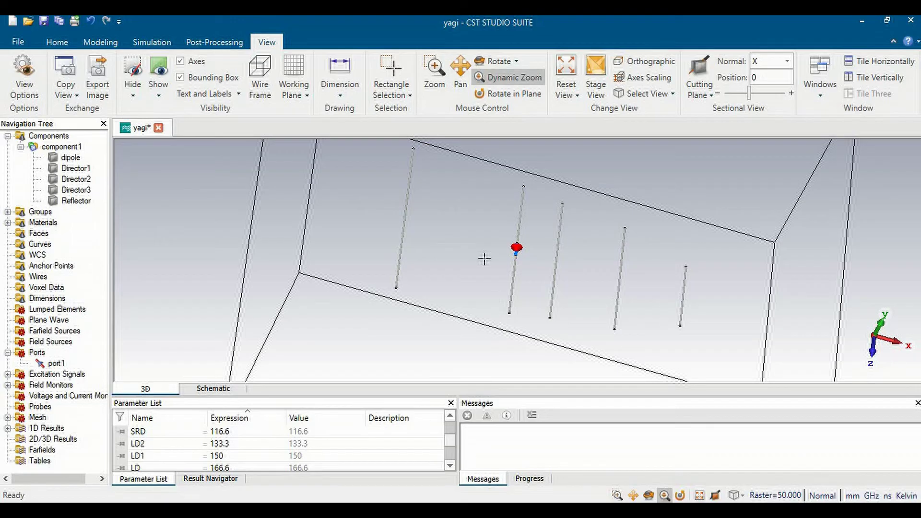
click(57, 42)
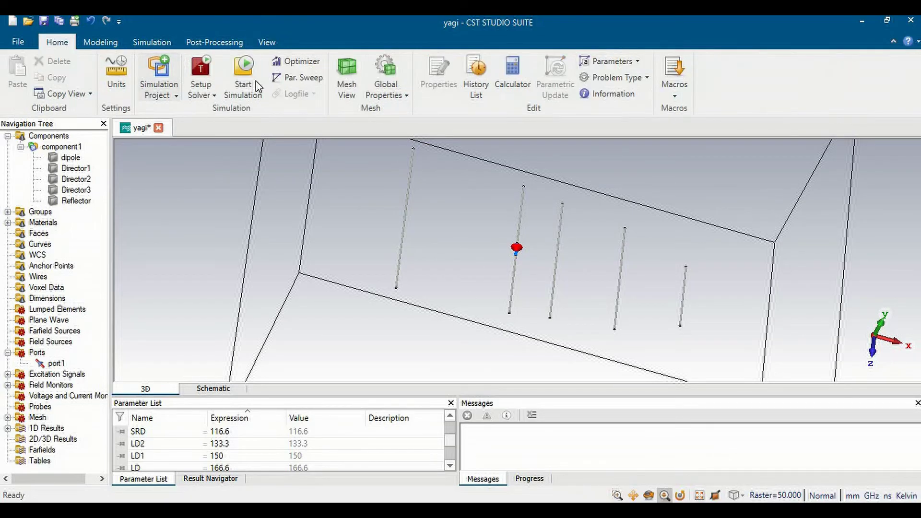
click(231, 70)
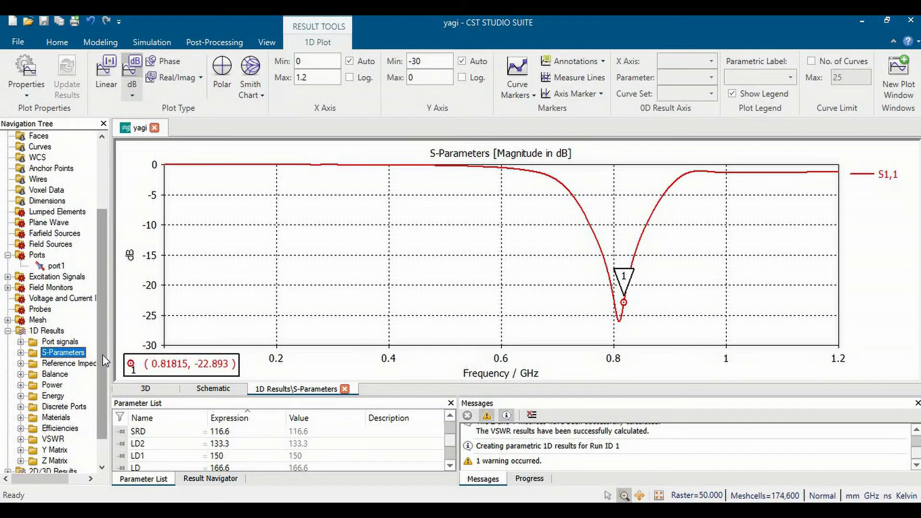
View the whole 3D farfield directivity pattern at 0.9 GHz and return to the antenna geometry of component1.
scroll(99, 415, down, 1)
click(8, 450)
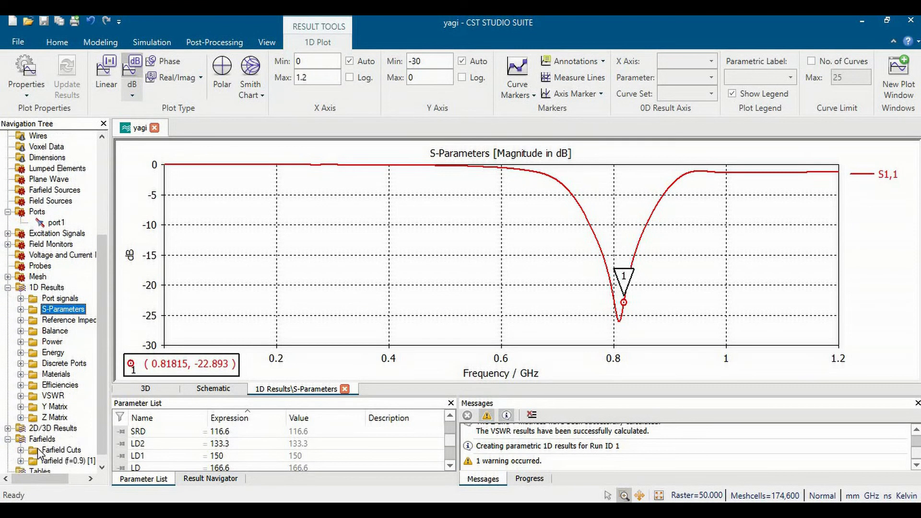
click(51, 461)
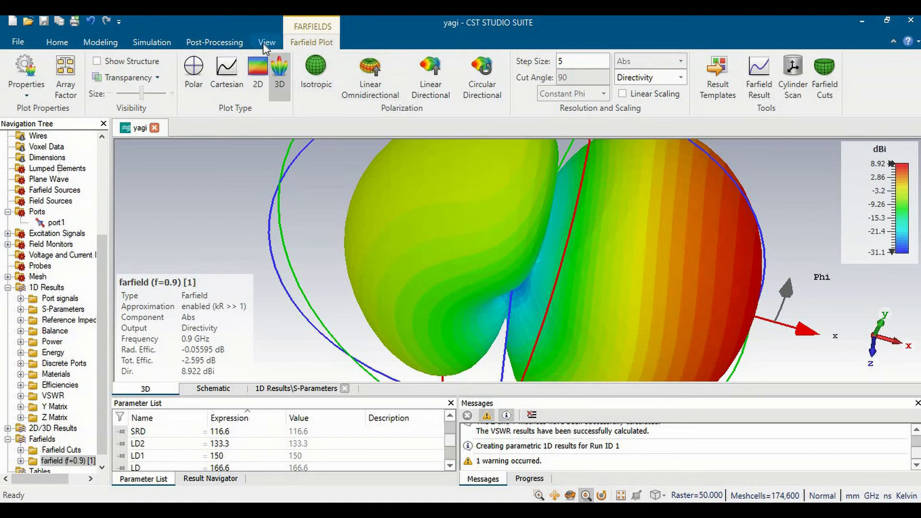
click(265, 43)
drag(576, 277, 569, 223)
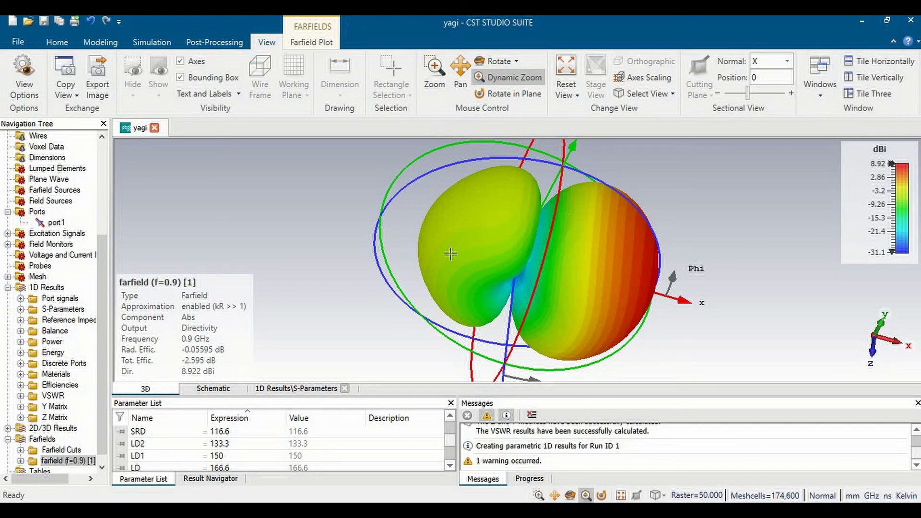
drag(108, 249, 110, 157)
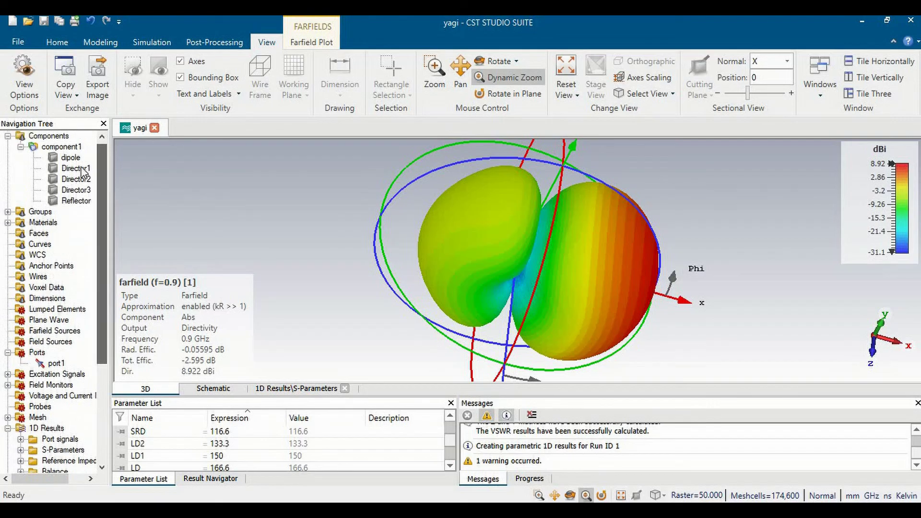
click(61, 146)
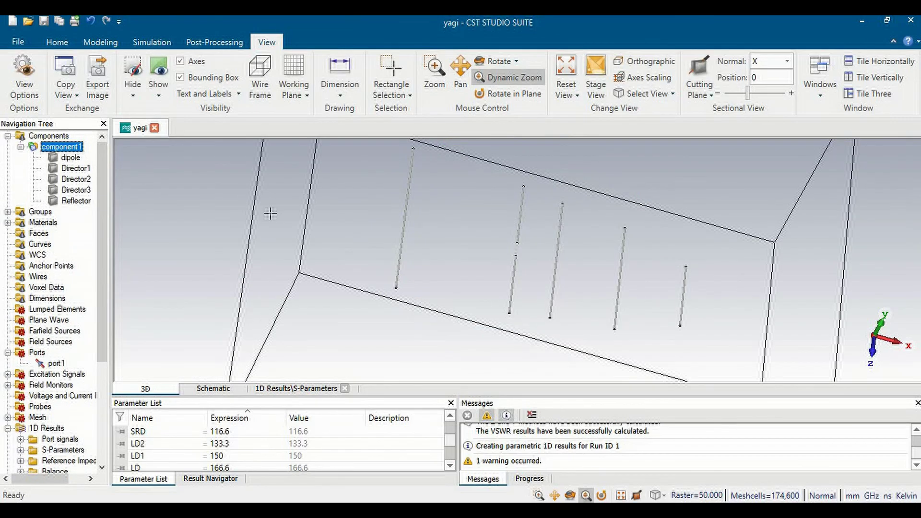
Switch to the Yagi antenna tutorial document in Word and view the photo under the Home Made Yagi Antenna heading.
key(alt+Tab)
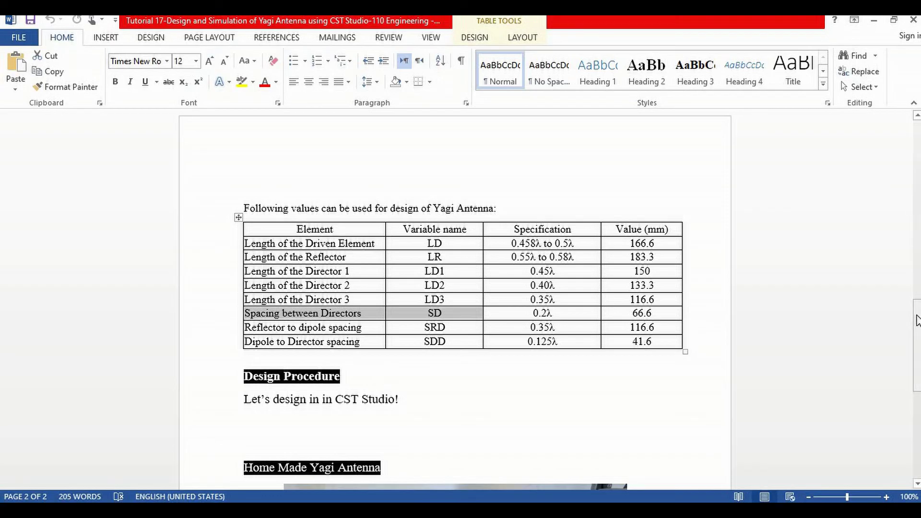
drag(917, 321, 917, 383)
drag(917, 396, 916, 410)
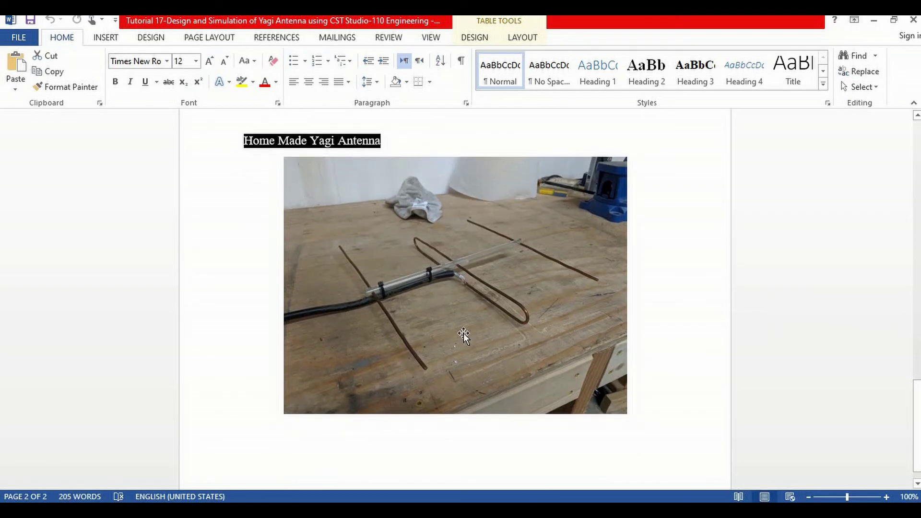